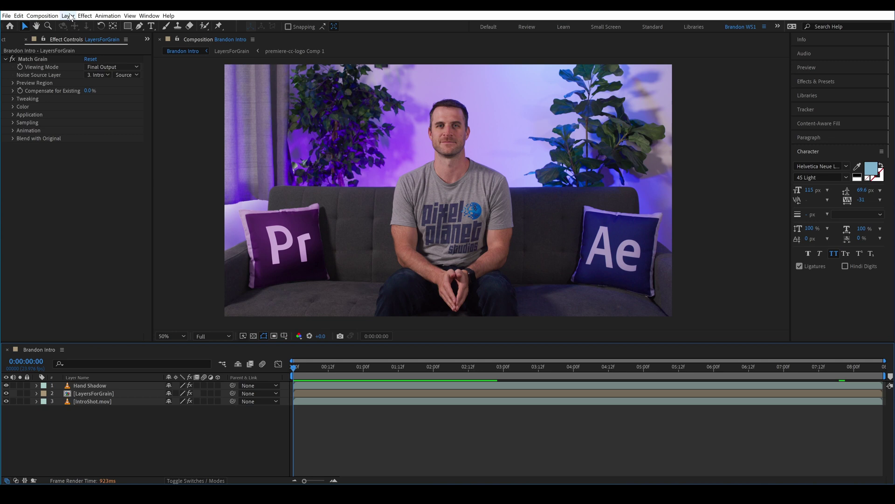
# Open the Layer menu in the Brandon Intro composition to reach the new layer options.
pyautogui.click(68, 16)
# Add a null object named Controller and move it to the frame's lower left.
pyautogui.moveTo(88, 25)
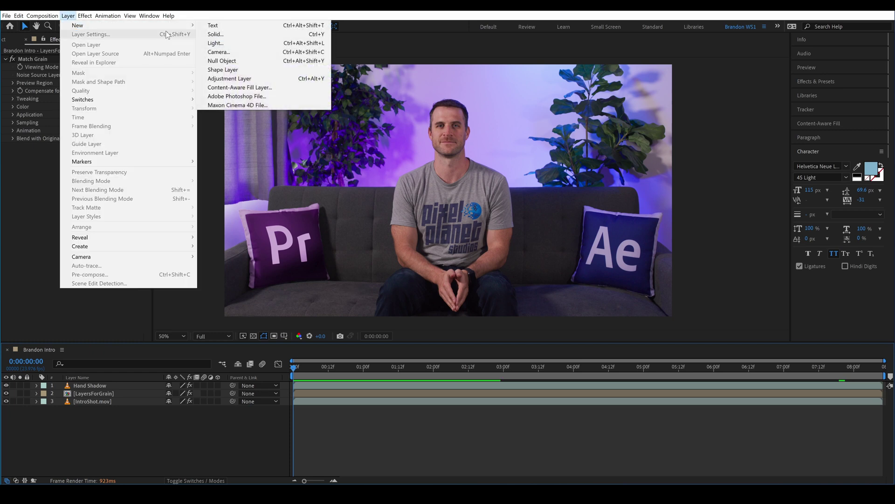
pyautogui.click(222, 61)
pyautogui.press('Return')
pyautogui.write('C')
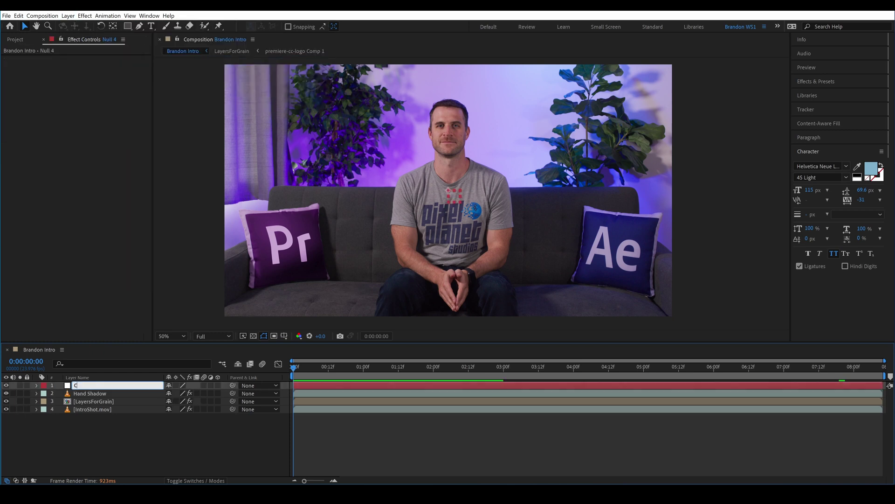
pyautogui.write('ontroller')
pyautogui.press('Return')
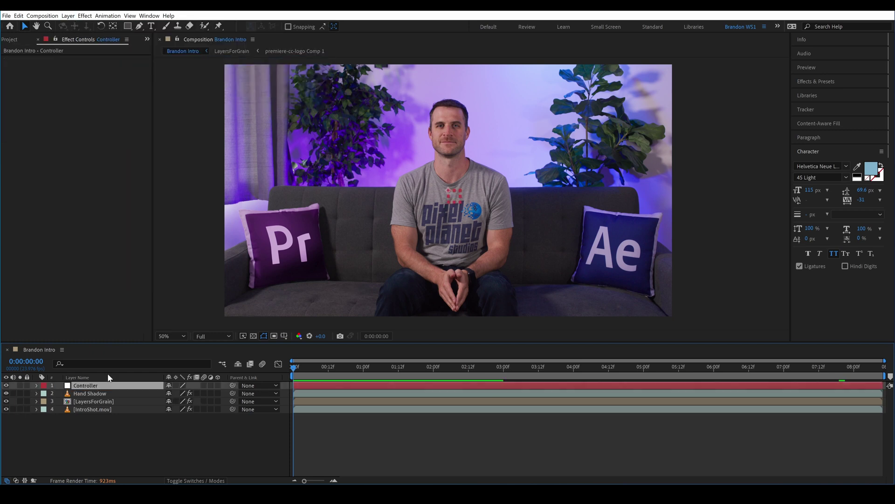
pyautogui.click(461, 201)
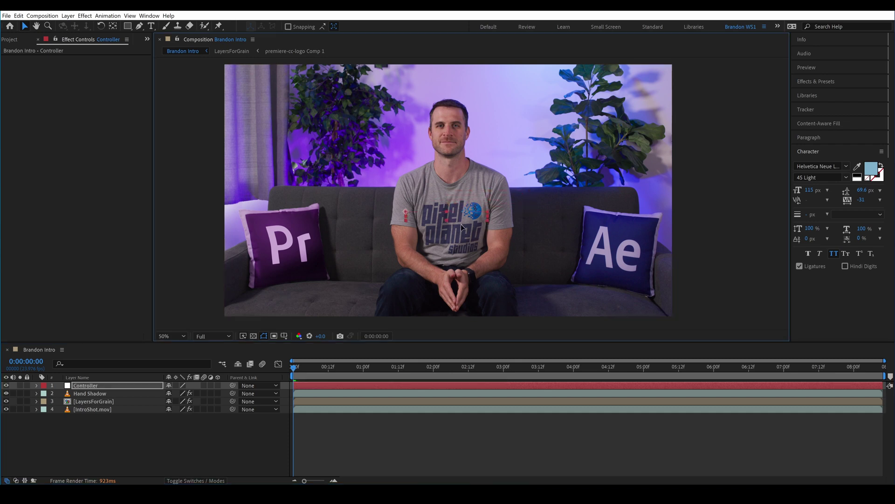
pyautogui.moveTo(460, 227); pyautogui.dragTo(298, 312)
# Apply Checkbox Control to the Controller layer and rename the effect Final FX.
pyautogui.hotkey('ctrl', 'space')
pyautogui.write('check')
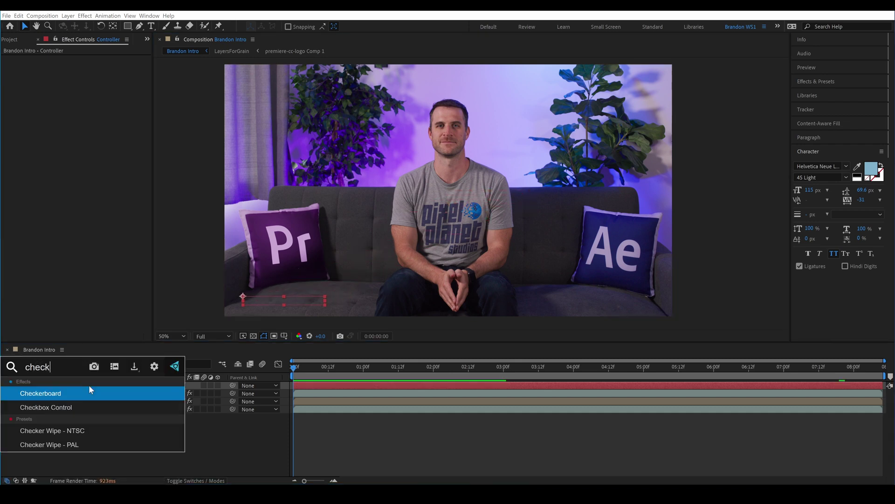
pyautogui.press('Down')
pyautogui.press('Return')
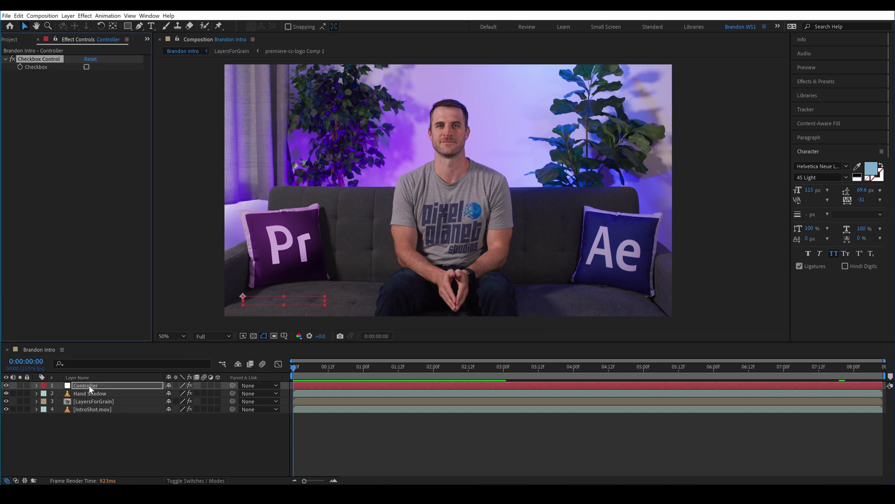
pyautogui.click(824, 82)
pyautogui.click(822, 92)
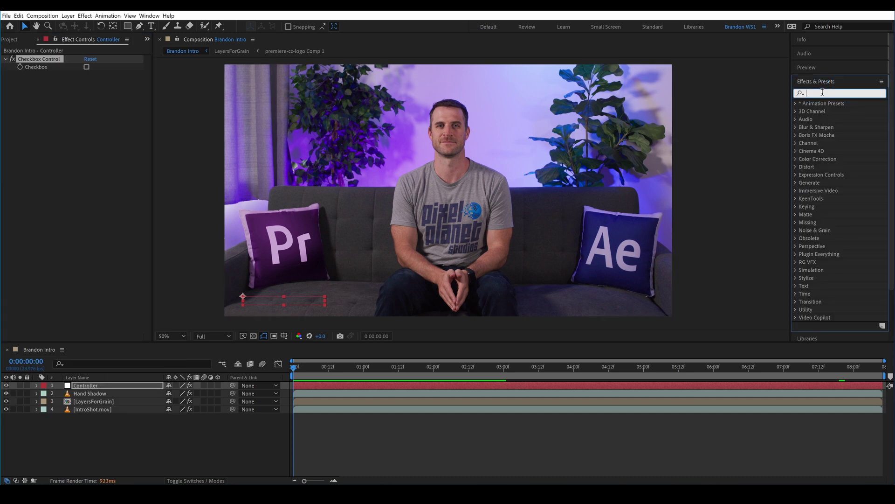
pyautogui.write('checkbo')
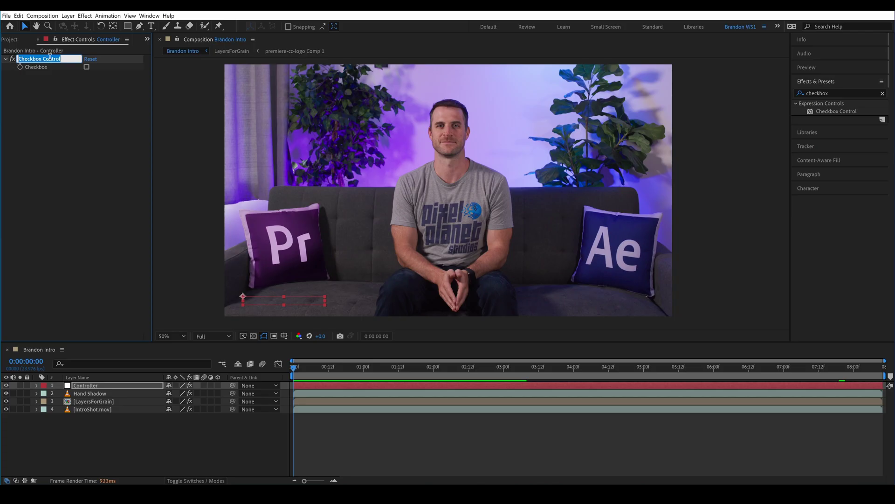
pyautogui.write('Final FX')
pyautogui.press('Return')
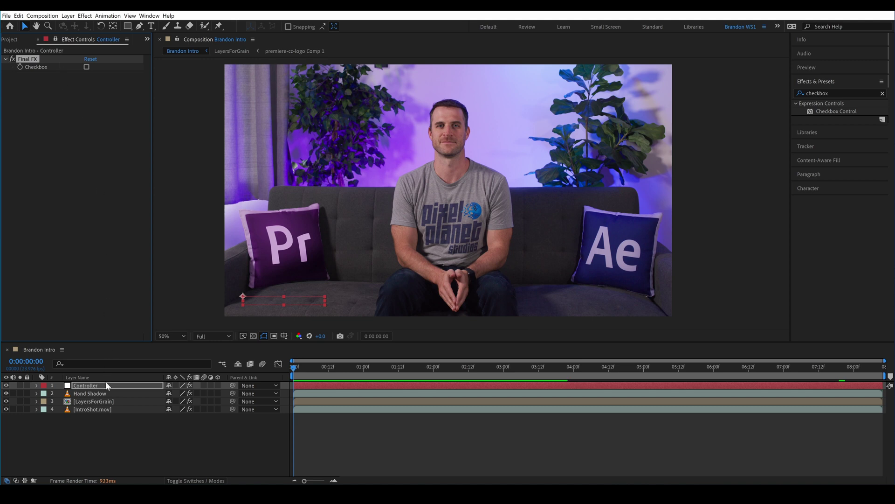
# Reveal LayersForGrain's Match Grain Effect Opacity and add an expression to it.
pyautogui.click(75, 402)
pyautogui.click(37, 401)
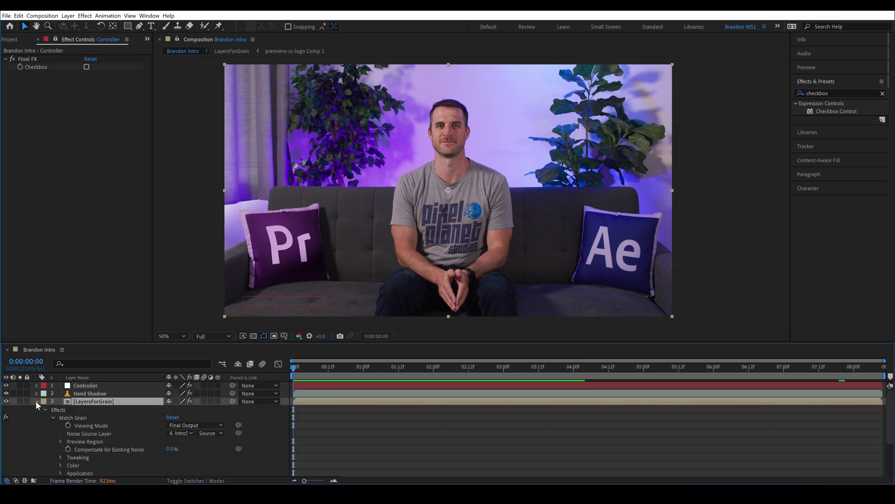
pyautogui.scroll(-1, 42, 405)
pyautogui.scroll(-3, 99, 422)
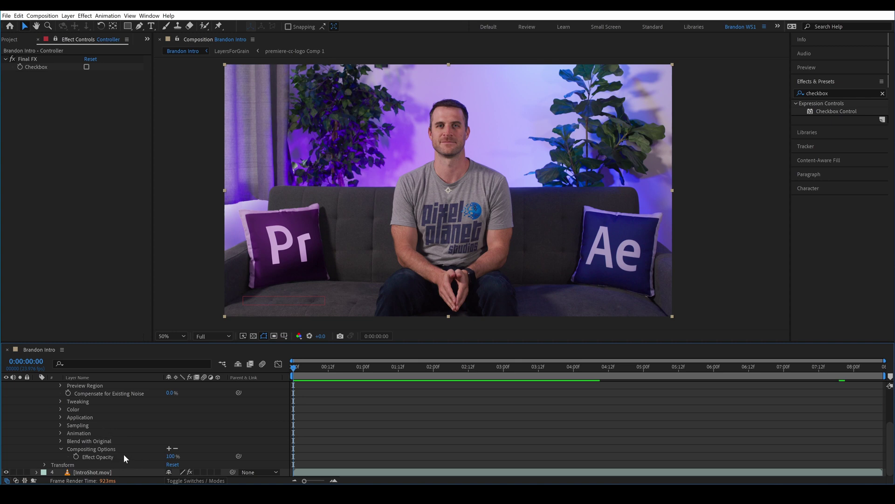
pyautogui.click(103, 456)
pyautogui.keyDown('alt'); pyautogui.click(76, 456); pyautogui.keyUp('alt')
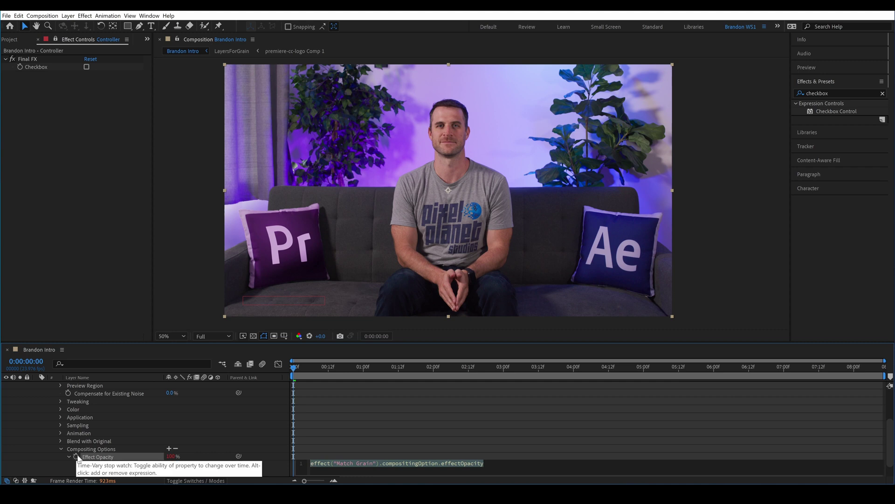
# Pick-whip the expression to the Final FX checkbox, append *100, and toggle the checkbox to test.
pyautogui.moveTo(191, 463); pyautogui.dragTo(37, 66)
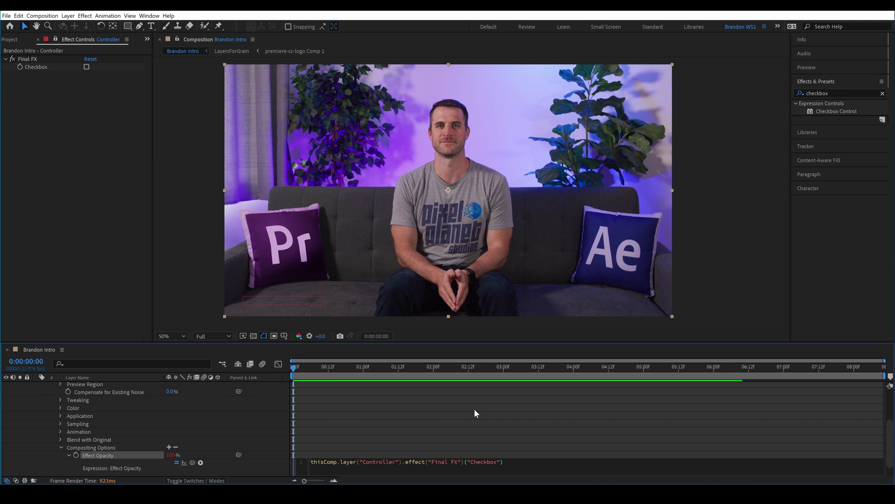
pyautogui.write('*100')
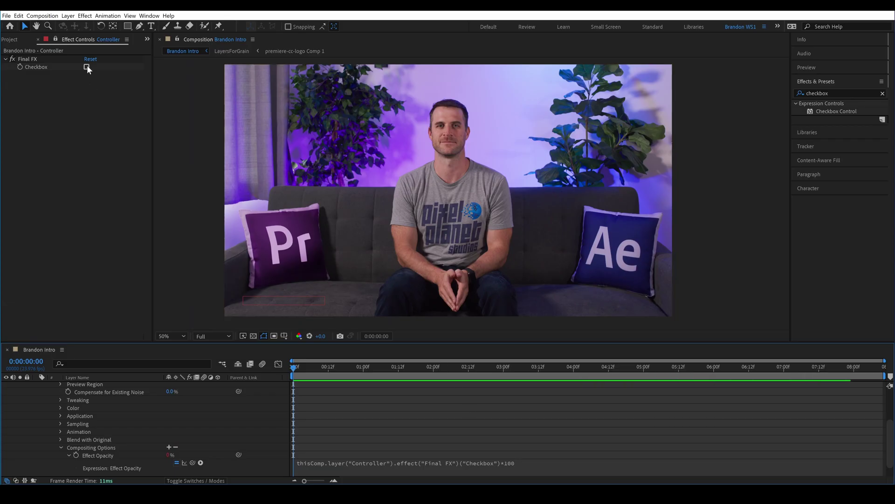
pyautogui.click(86, 67)
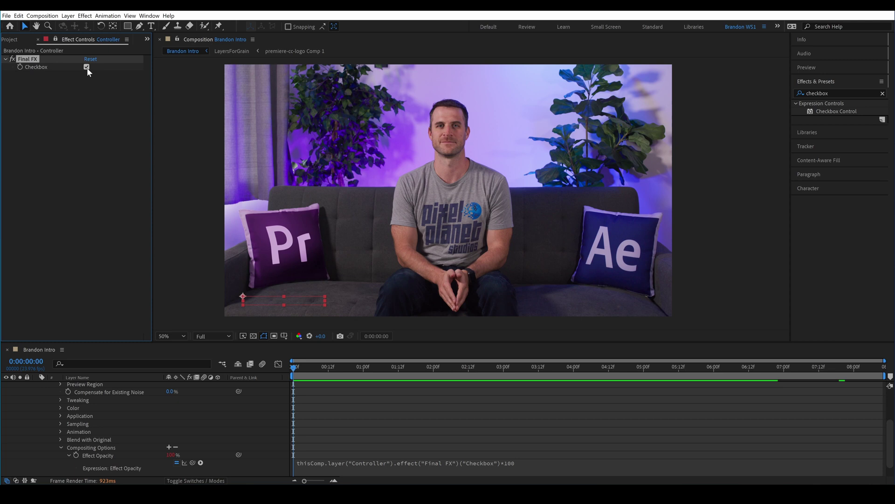
pyautogui.click(86, 67)
# Collapse the layer properties and add a new adjustment layer.
pyautogui.press('u')
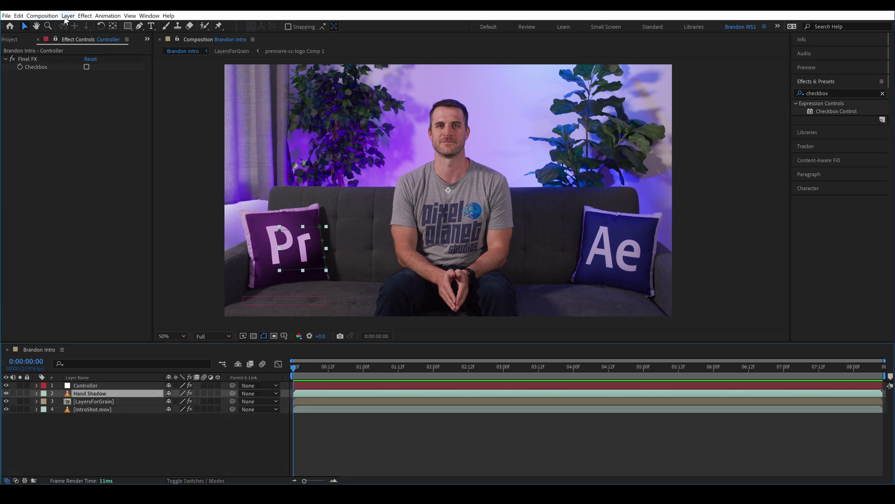
pyautogui.click(67, 15)
pyautogui.moveTo(177, 25)
pyautogui.click(229, 78)
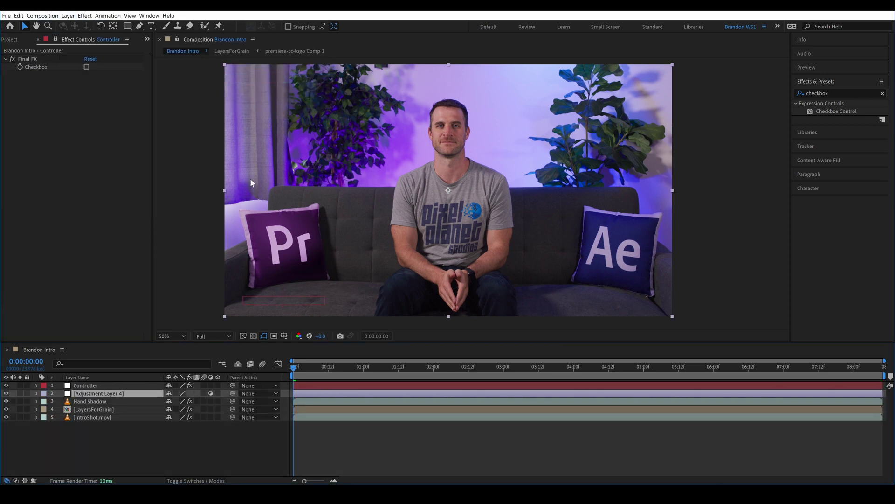
# Apply Pixel Motion Blur to the adjustment layer with 10 shutter samples.
pyautogui.hotkey('ctrl', 'space')
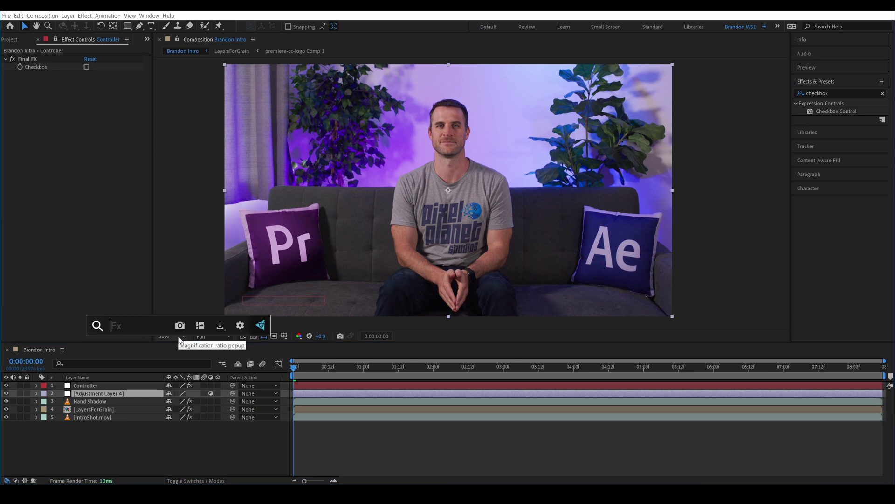
pyautogui.write('pixel')
pyautogui.press('Return')
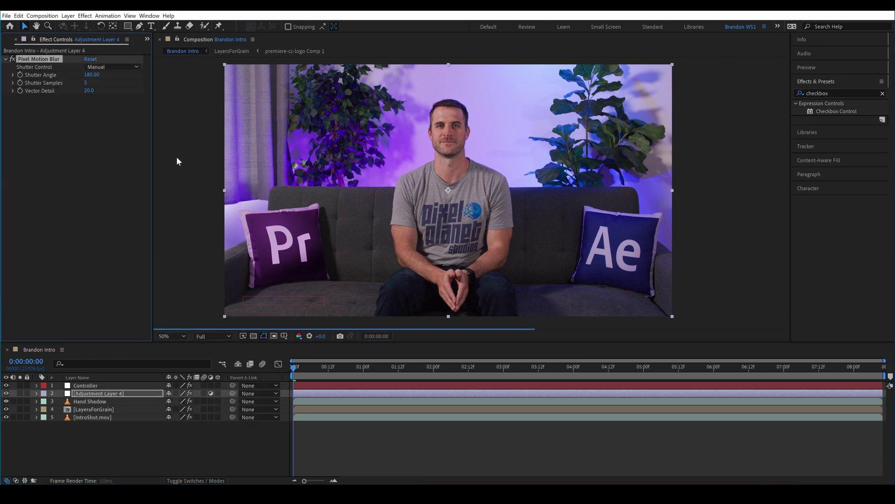
pyautogui.click(87, 83)
pyautogui.write('1')
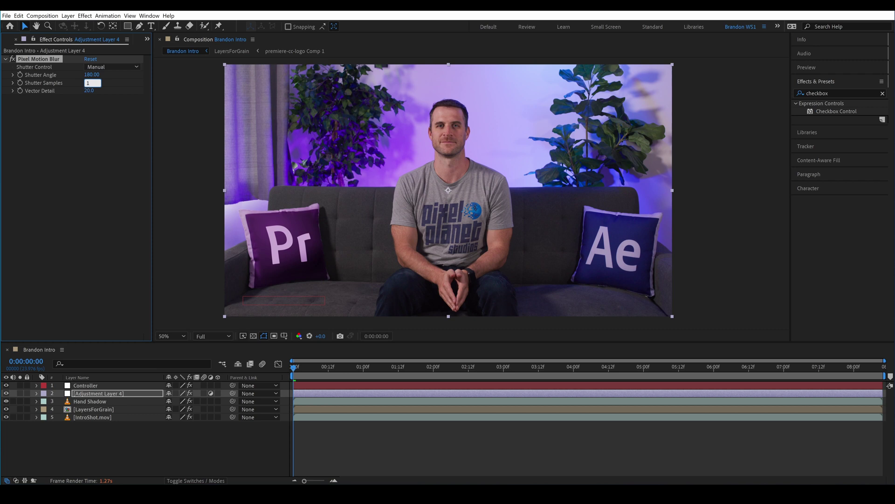
pyautogui.write('0')
pyautogui.press('Return')
# Give the adjustment layer's Opacity an expression linked to the Final FX checkbox times 100.
pyautogui.click(96, 385)
pyautogui.click(103, 394)
pyautogui.press('t')
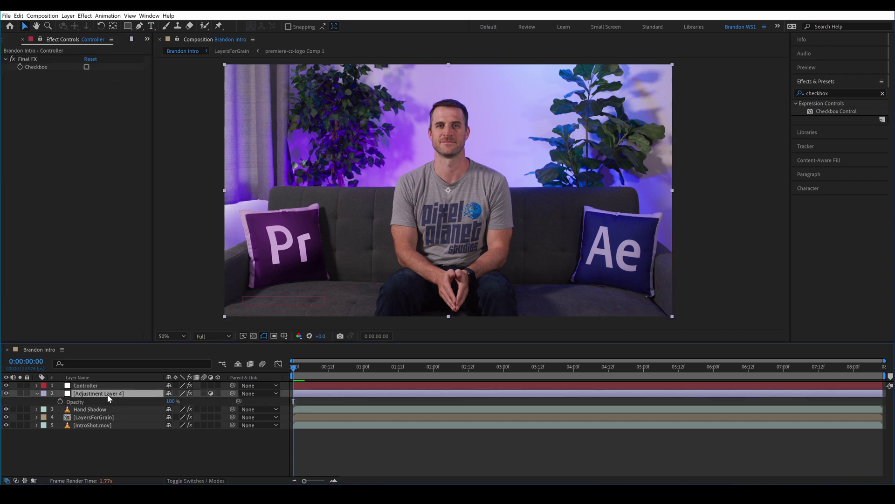
pyautogui.keyDown('alt'); pyautogui.click(60, 402); pyautogui.keyUp('alt')
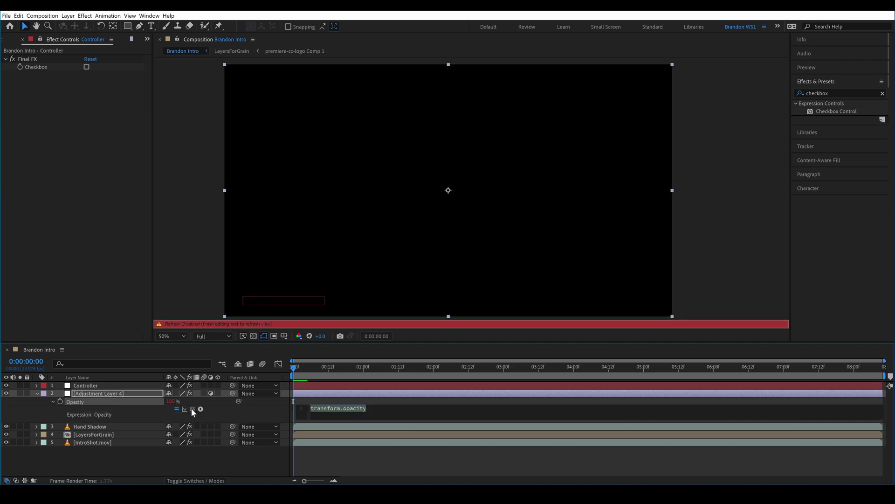
pyautogui.moveTo(192, 408); pyautogui.dragTo(38, 67)
pyautogui.write('*100')
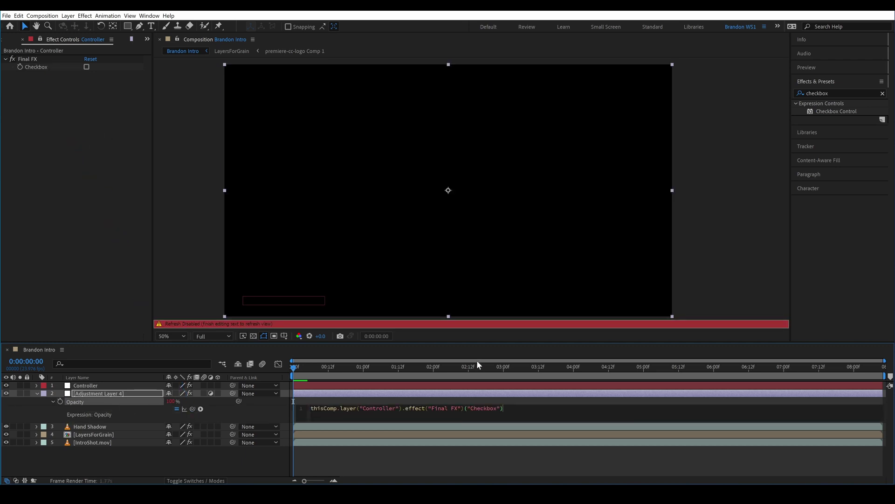
pyautogui.click(85, 129)
# Toggle the Final FX checkbox on and off to test the blur, then deselect Controller.
pyautogui.click(86, 67)
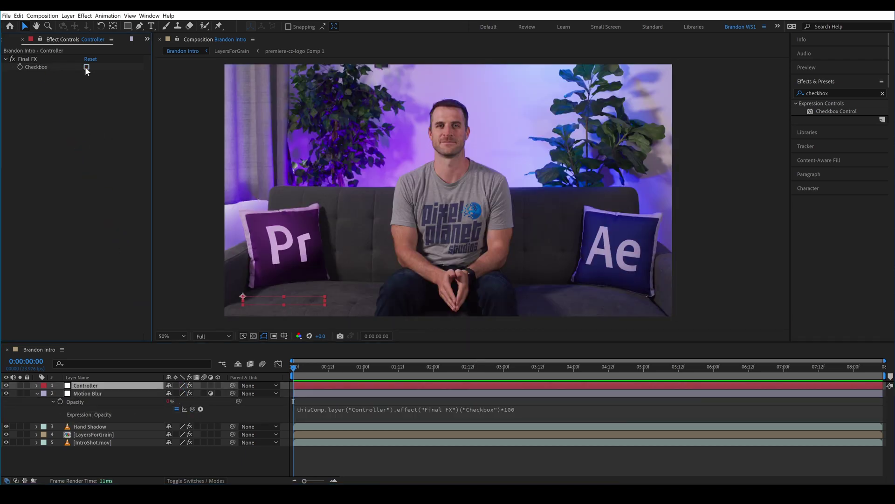
pyautogui.click(86, 66)
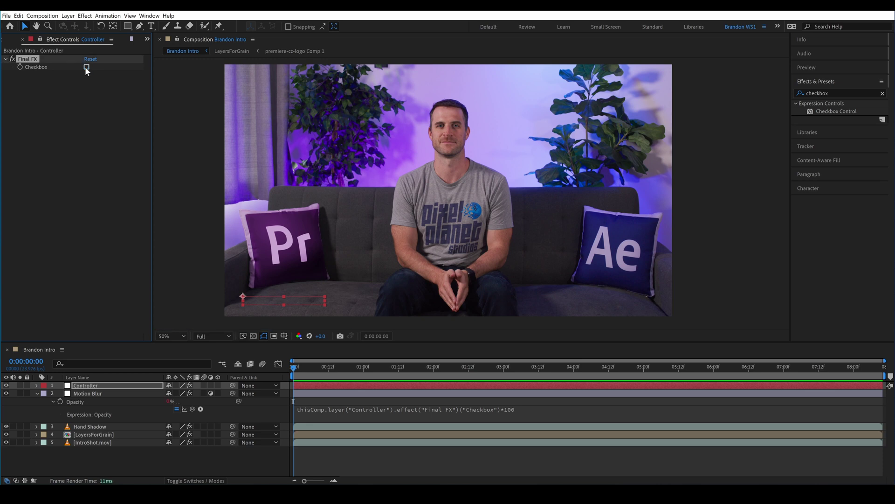
pyautogui.click(125, 378)
# Draw a tall red rectangle down the frame's right edge.
pyautogui.click(127, 26)
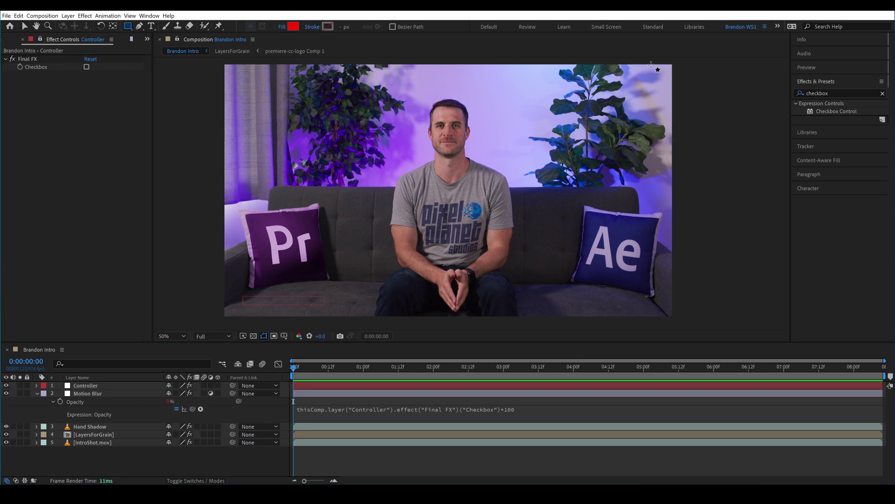
pyautogui.click(672, 83)
pyautogui.moveTo(671, 82); pyautogui.dragTo(666, 328)
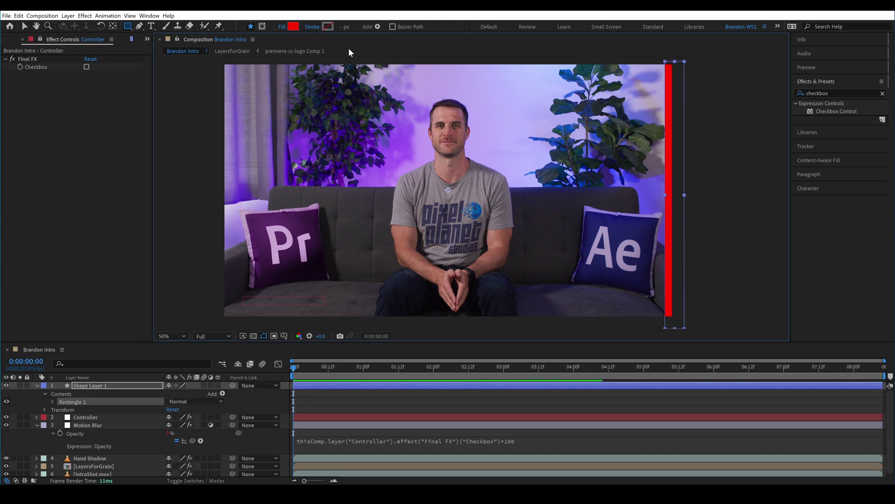
# Set the red bar's fill opacity to 50%.
pyautogui.click(282, 26)
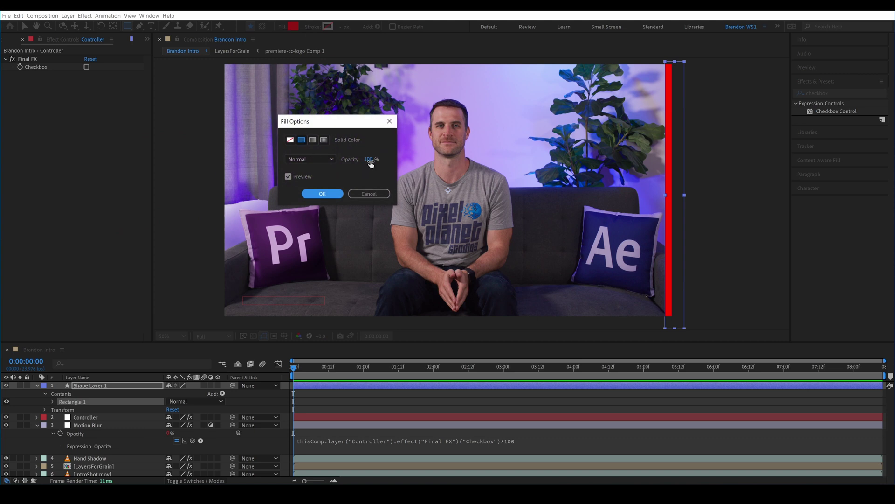
pyautogui.click(369, 160)
pyautogui.write('50')
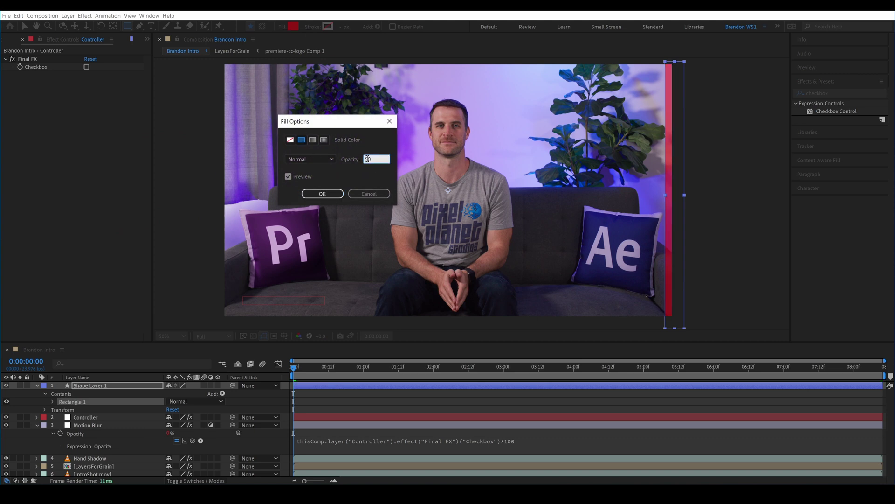
pyautogui.click(332, 194)
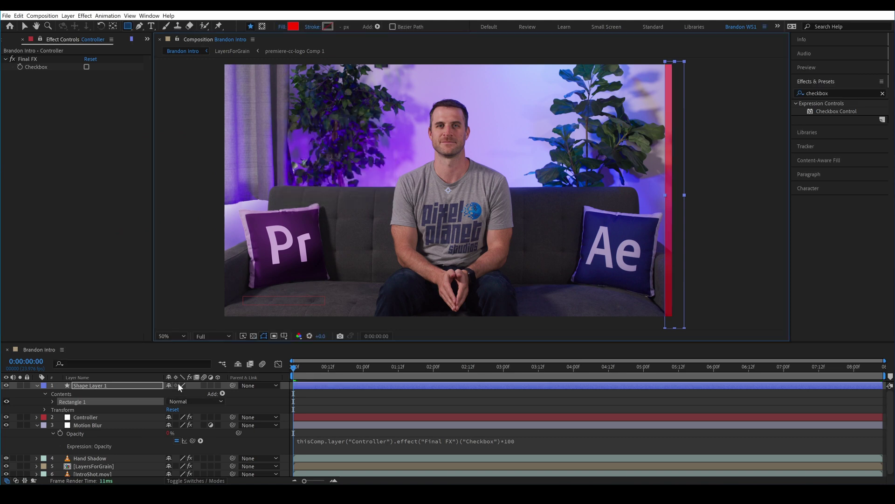
# Rename the shape layer LQ Warning and move it below the Controller layer.
pyautogui.click(123, 389)
pyautogui.press('Return')
pyautogui.write('LQ')
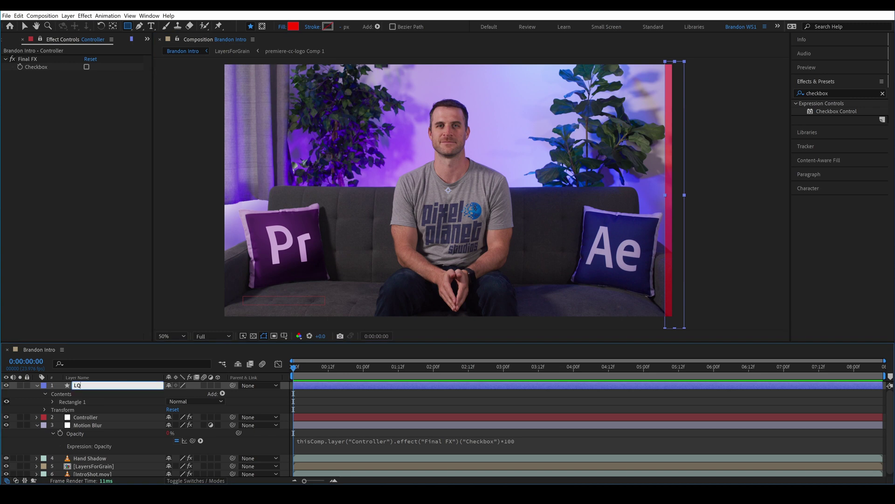
pyautogui.write(' Warning')
pyautogui.press('Return')
pyautogui.moveTo(123, 389); pyautogui.dragTo(100, 422)
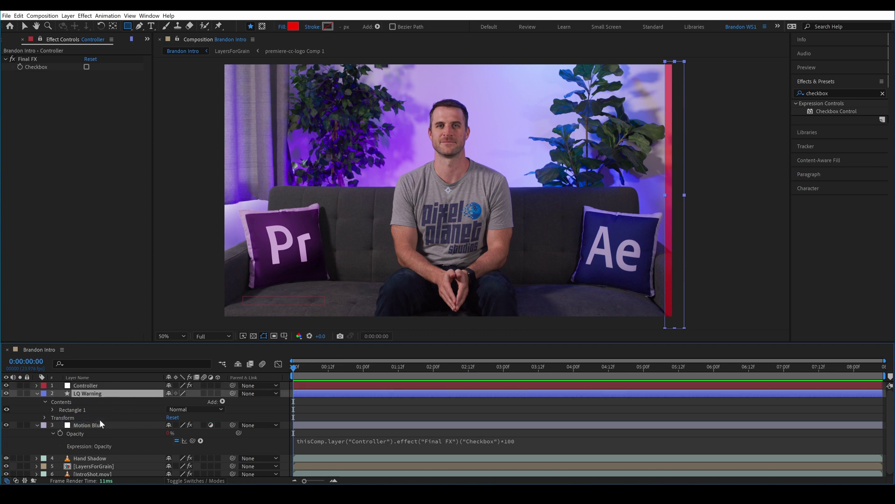
# Add an expression to LQ Warning's opacity linked to the Final FX checkbox.
pyautogui.press('t')
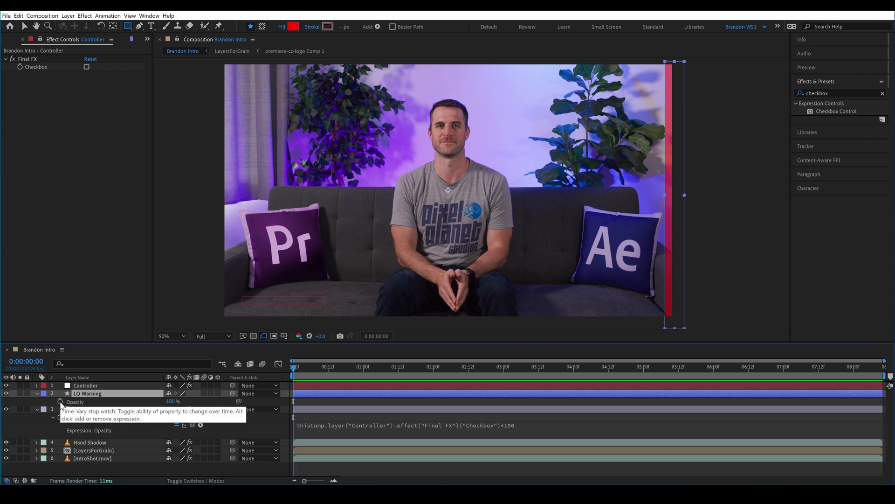
pyautogui.keyDown('alt'); pyautogui.click(60, 401); pyautogui.keyUp('alt')
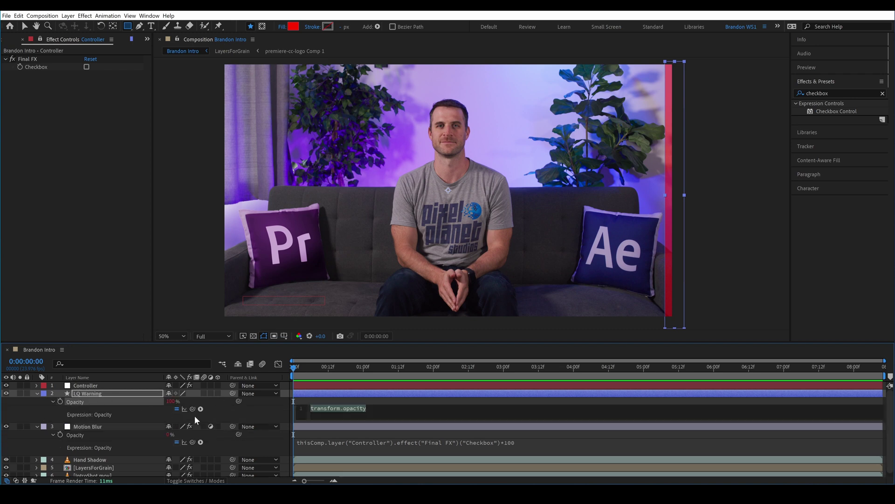
pyautogui.moveTo(192, 409); pyautogui.dragTo(35, 66)
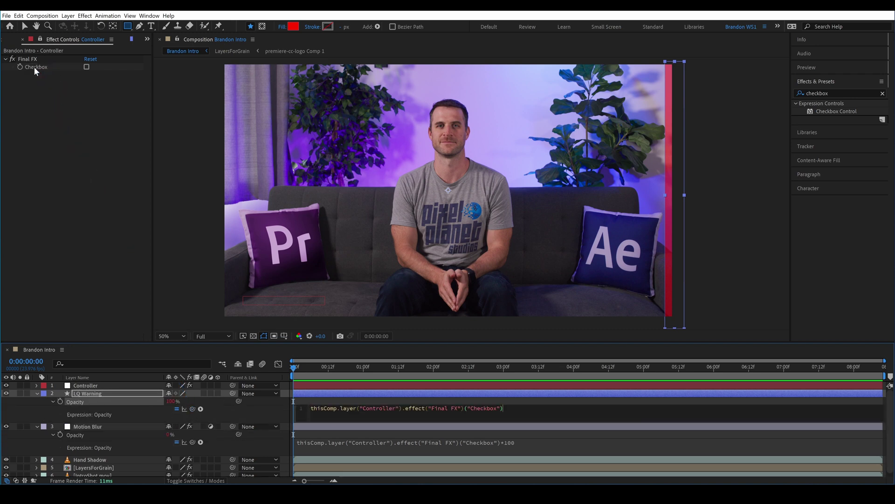
pyautogui.write('*')
pyautogui.write('1)')
# Rewrite the expression as (checkbox - 1) * -100 and toggle Final FX to test the warning.
pyautogui.click(301, 412)
pyautogui.write('(')
pyautogui.click(549, 408)
pyautogui.write('*')
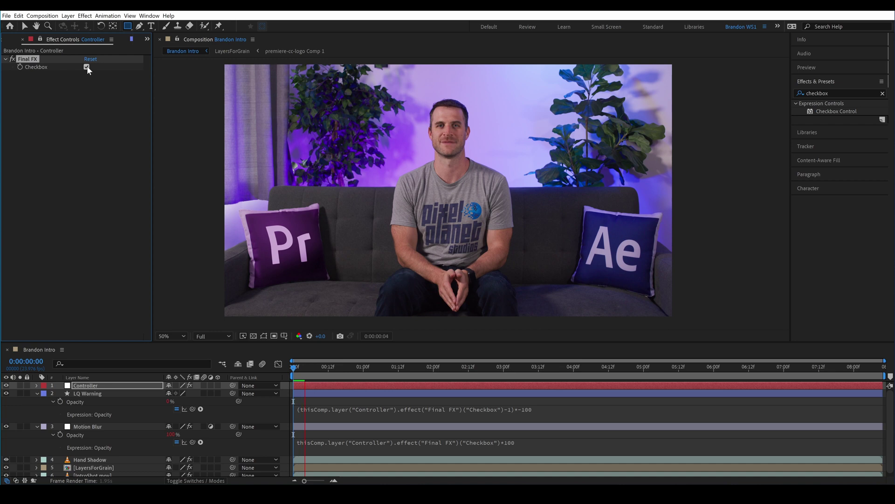
pyautogui.click(87, 67)
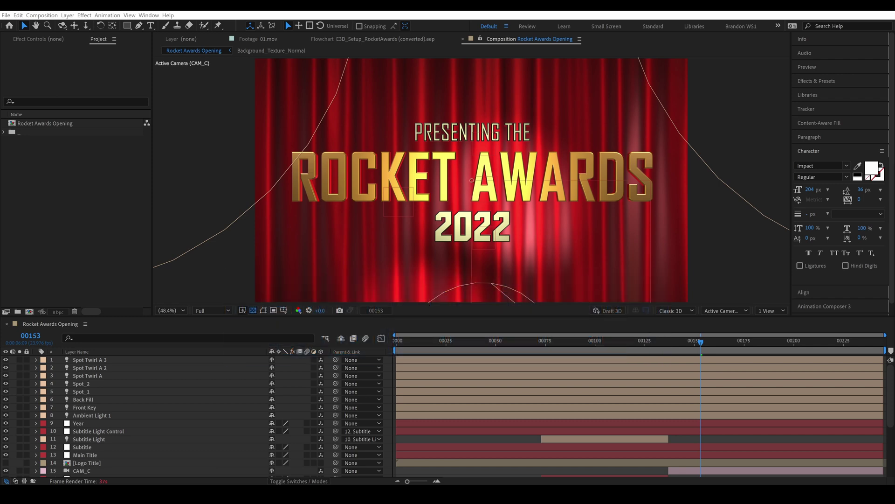
# Add a null object named Controller at the comp's lower left.
pyautogui.click(68, 15)
pyautogui.moveTo(87, 27)
pyautogui.click(222, 60)
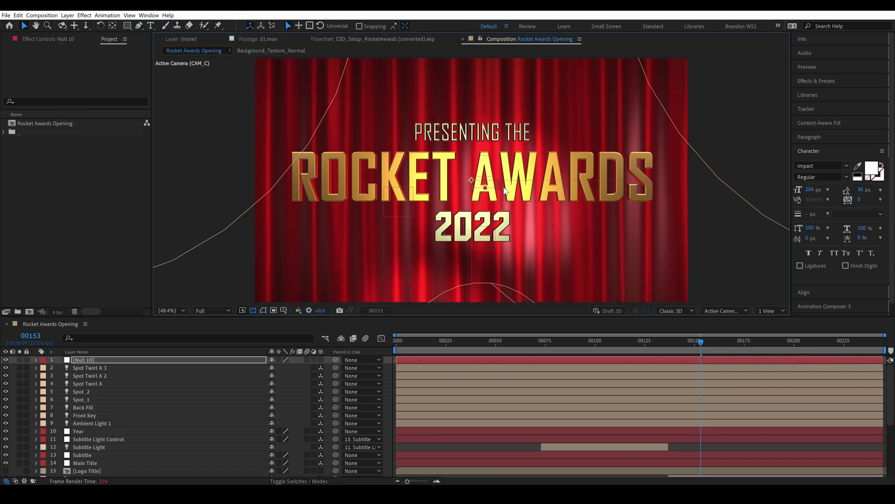
pyautogui.moveTo(448, 237); pyautogui.dragTo(334, 293)
pyautogui.write('Controller')
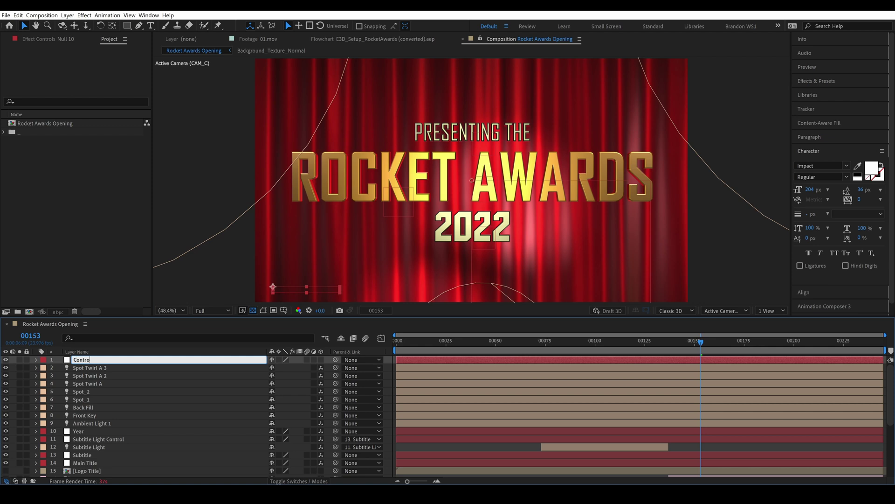
pyautogui.press('Return')
# Apply Dropdown Menu Control to the Controller layer.
pyautogui.press('F3')
pyautogui.hotkey('ctrl', 'space')
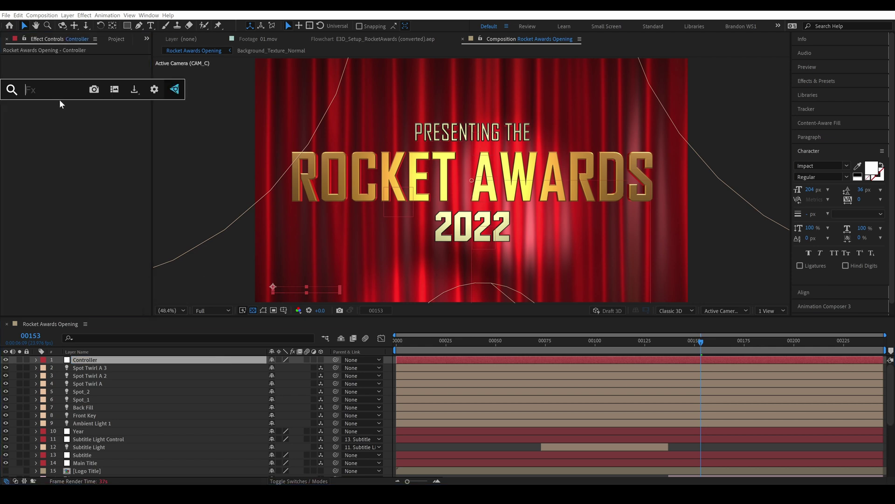
pyautogui.write('drop')
pyautogui.click(57, 132)
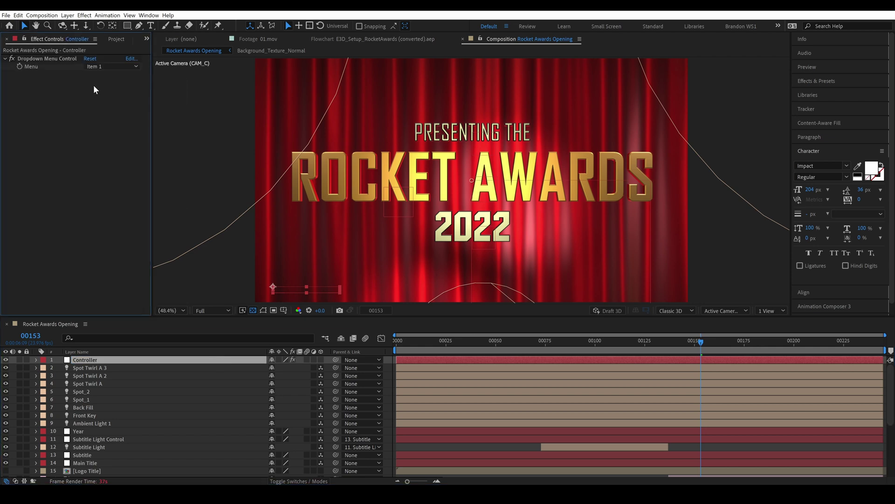
# Set the dropdown items to HQ, LQ and OFF and rename the effect Final FX.
pyautogui.click(131, 60)
pyautogui.click(447, 245)
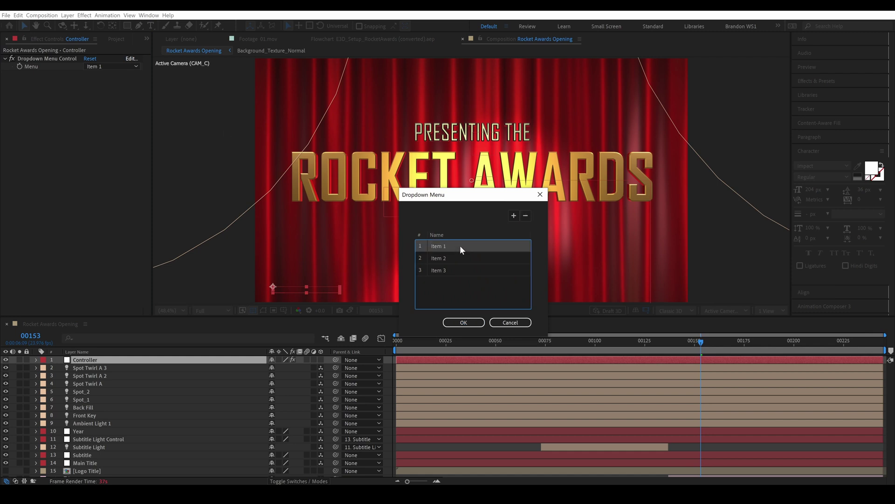
pyautogui.click(447, 245)
pyautogui.write('HQ')
pyautogui.doubleClick(438, 258)
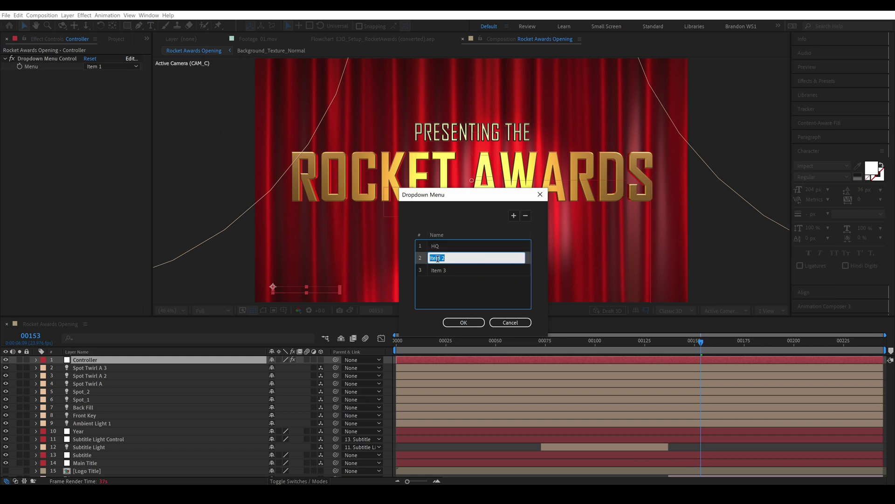
pyautogui.write('LQ')
pyautogui.press('Tab')
pyautogui.write('OFF')
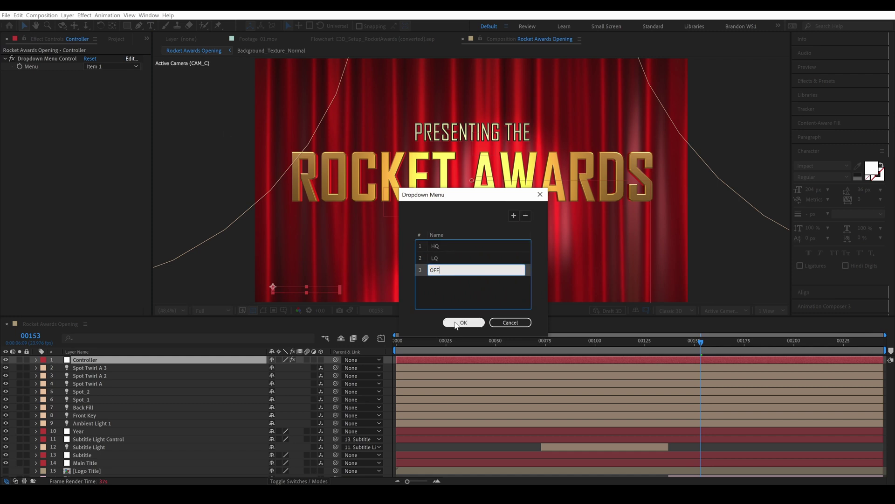
pyautogui.click(461, 323)
pyautogui.press('Return')
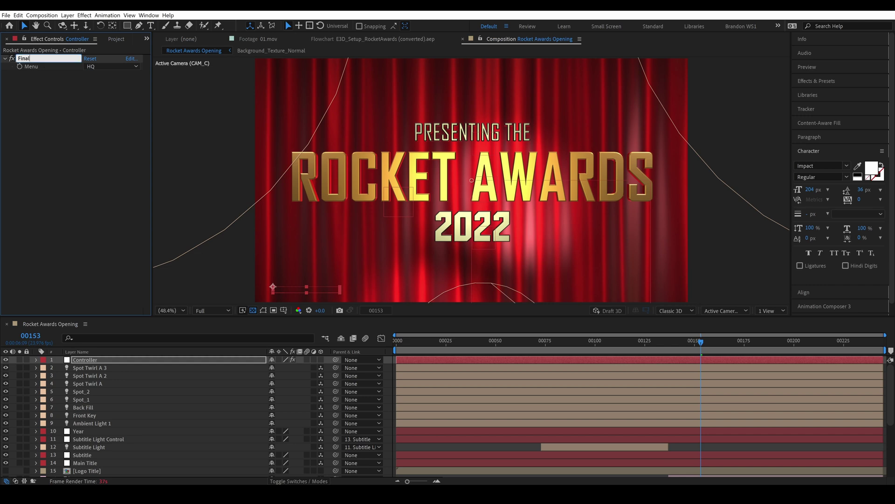
pyautogui.write('Final FX')
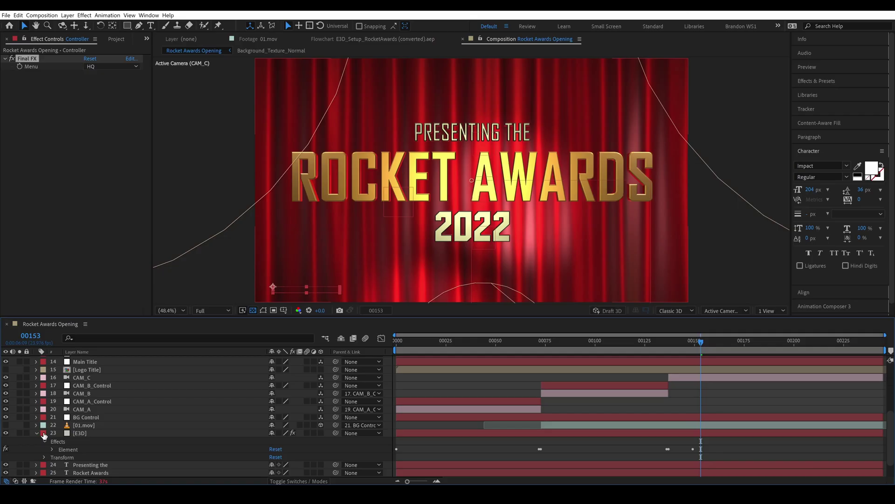
# Expand the E3D layer's Element effect down to Render Settings > Motion Blur (32 samples, 90 shutter angle).
pyautogui.click(52, 449)
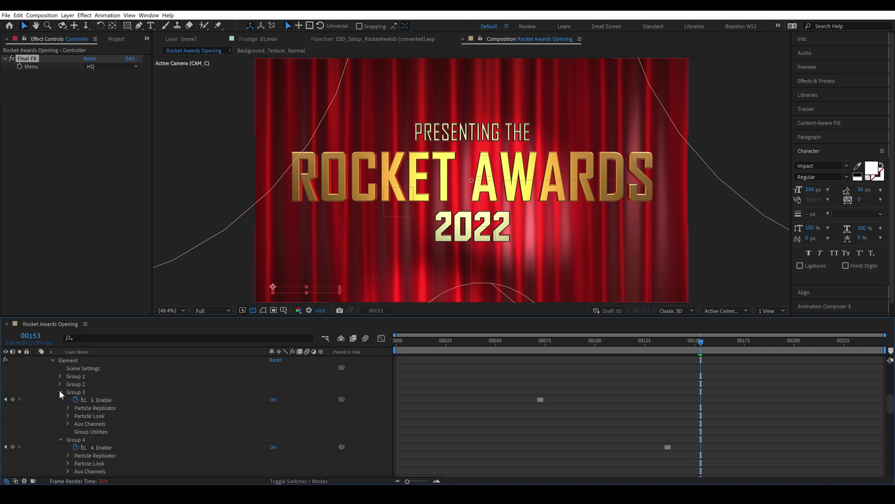
pyautogui.scroll(-5, 59, 397)
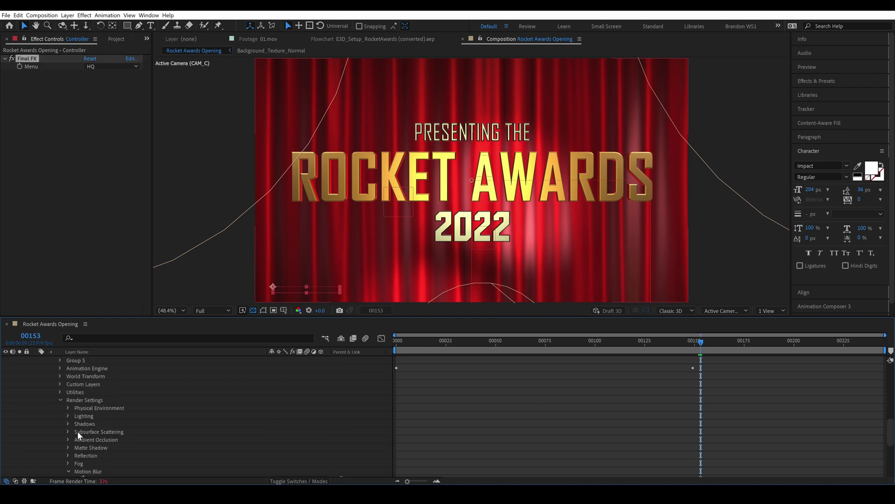
pyautogui.scroll(-2, 77, 431)
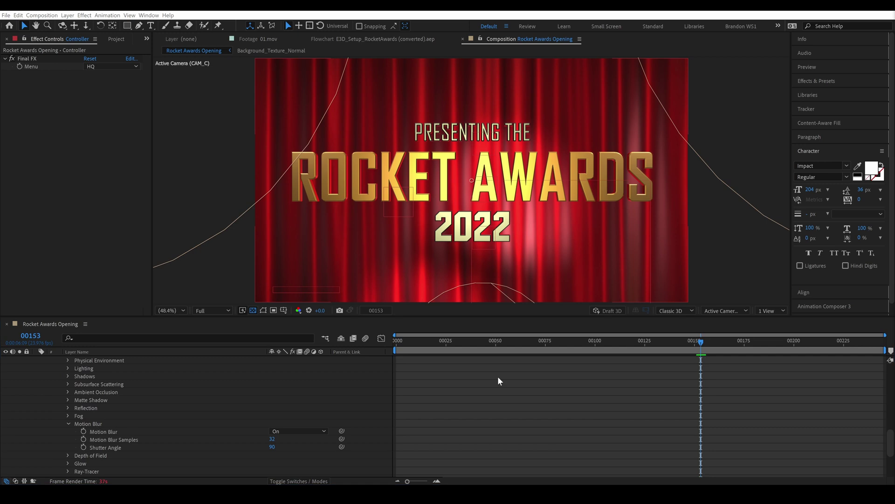
# Paste a switch expression onto Motion Blur Samples and link it to the Controller's Menu.
pyautogui.click(132, 193)
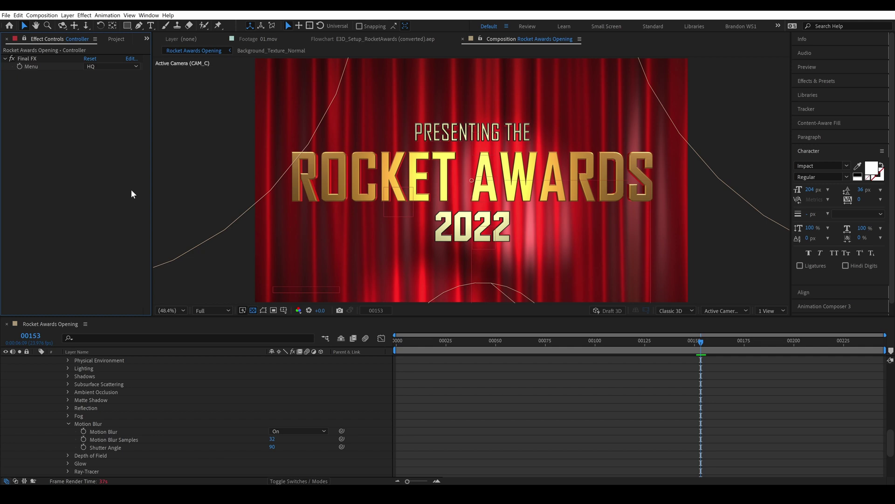
pyautogui.keyDown('alt'); pyautogui.click(85, 438); pyautogui.keyUp('alt')
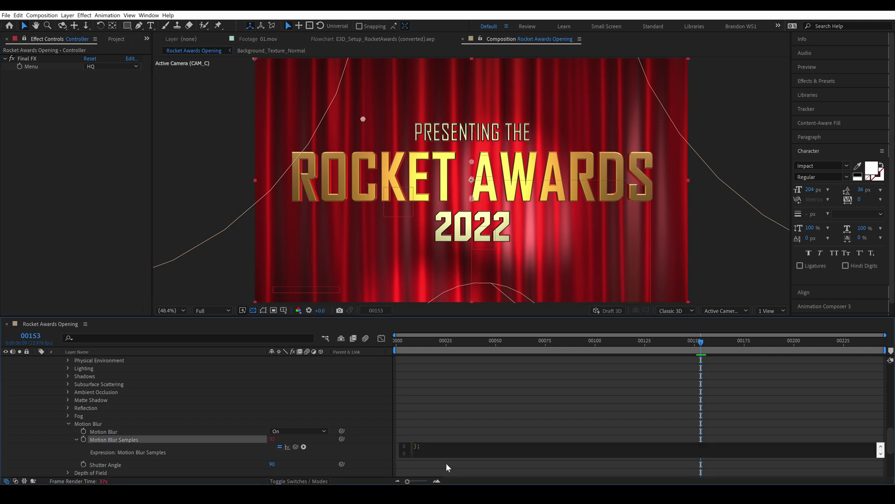
pyautogui.hotkey('ctrl', 'v')
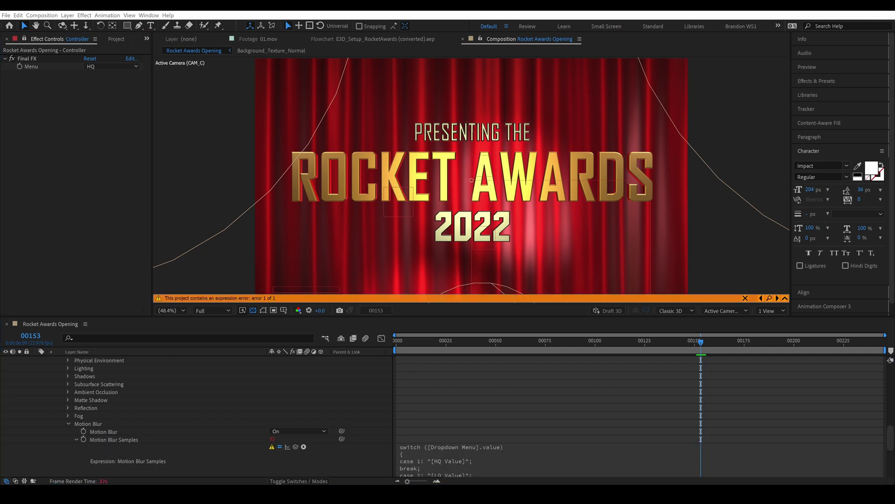
pyautogui.click(465, 429)
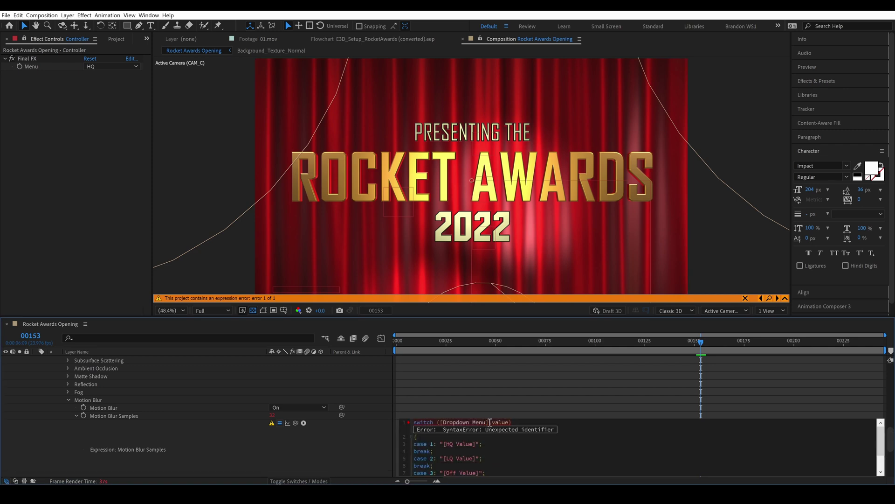
pyautogui.moveTo(490, 422); pyautogui.dragTo(439, 422)
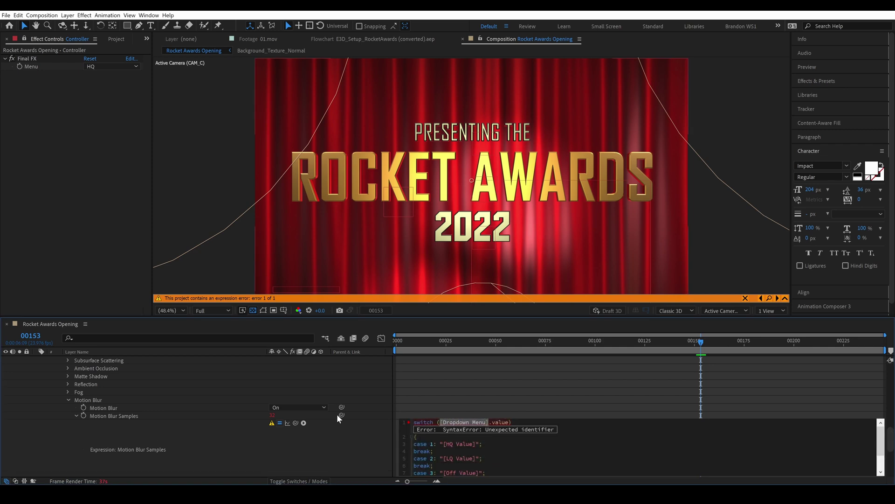
pyautogui.moveTo(296, 423); pyautogui.dragTo(32, 68)
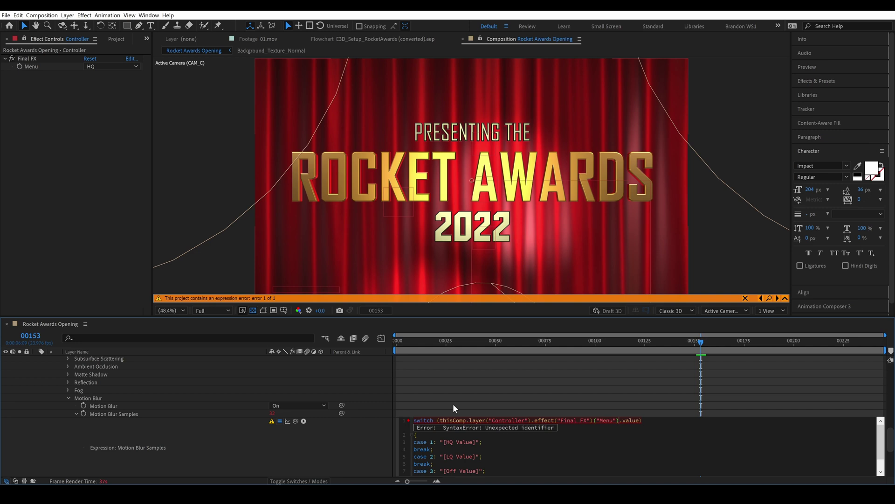
# Fill in case values 32, 7 and 0, commit, and set the Final FX menu to OFF.
pyautogui.moveTo(443, 442); pyautogui.dragTo(442, 471)
pyautogui.write('3270')
pyautogui.click(467, 404)
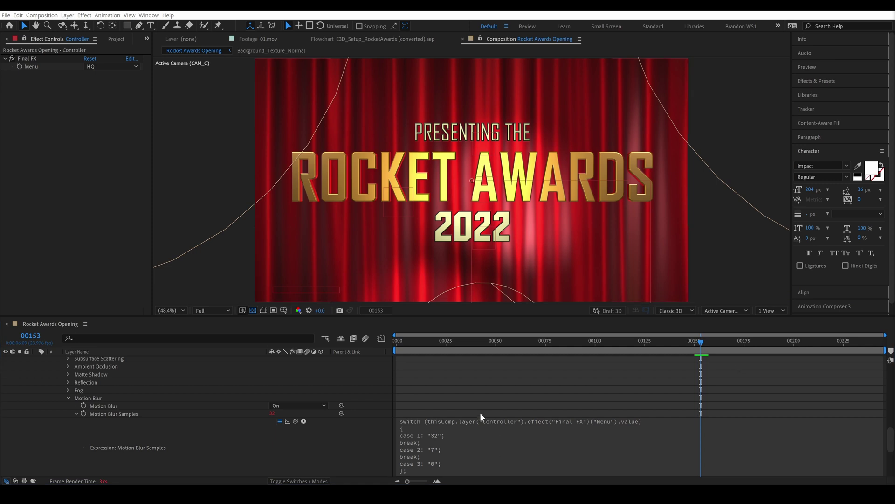
pyautogui.click(103, 66)
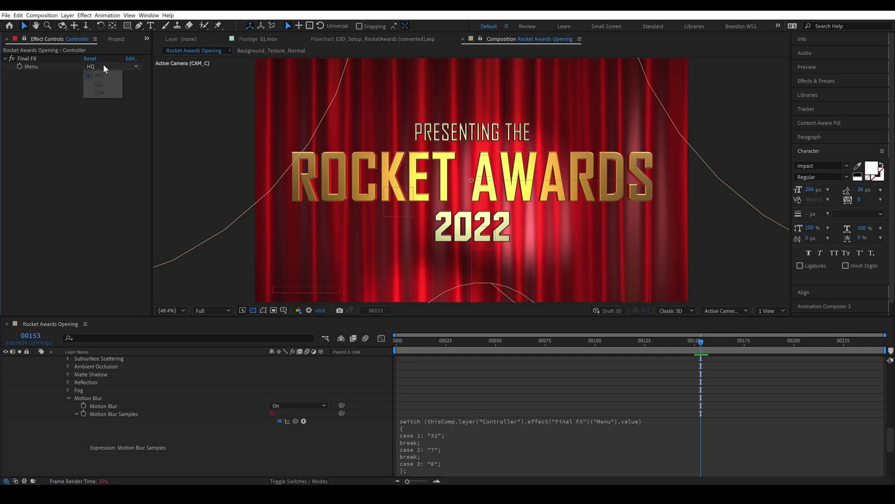
pyautogui.click(99, 93)
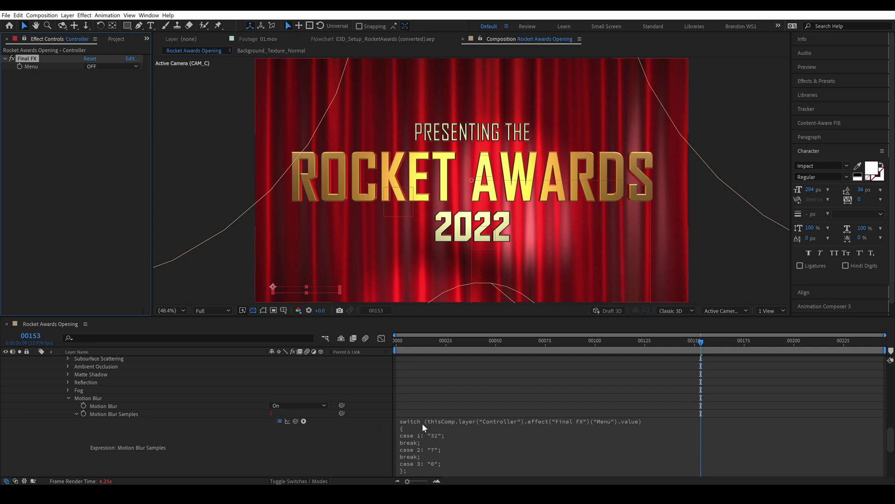
# Copy the samples switch expression onto Motion Blur and change its case values to 2, 2 and 3.
pyautogui.click(324, 407)
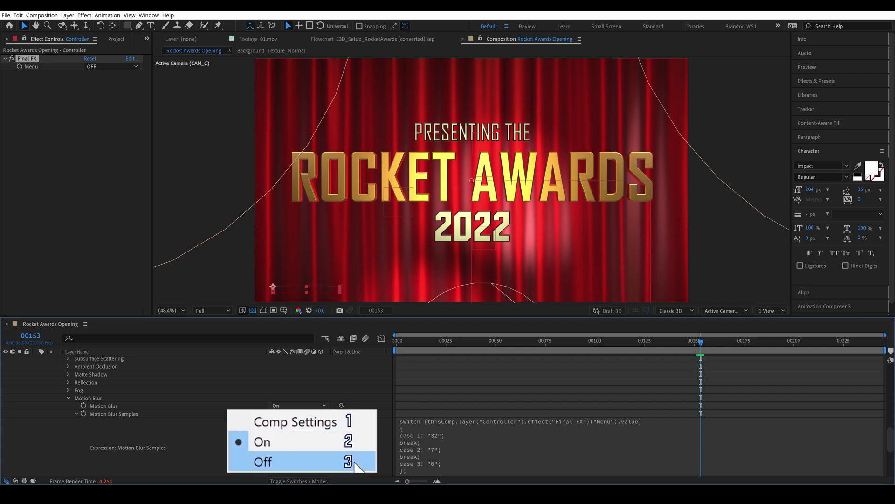
pyautogui.click(410, 426)
pyautogui.hotkey('ctrl', 'c')
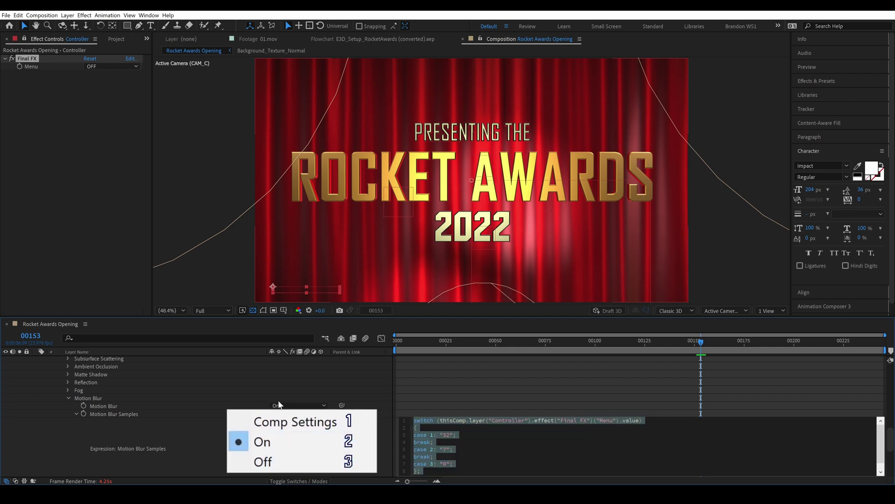
pyautogui.keyDown('alt'); pyautogui.click(84, 406); pyautogui.keyUp('alt')
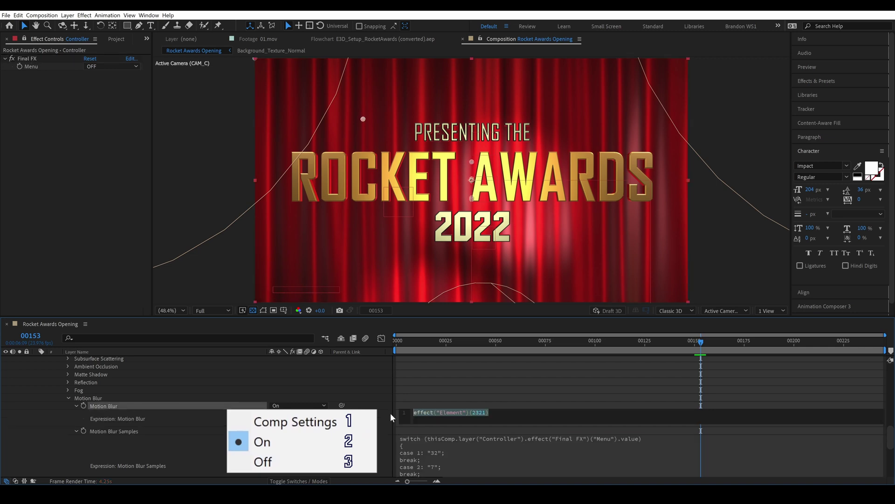
pyautogui.hotkey('ctrl', 'v')
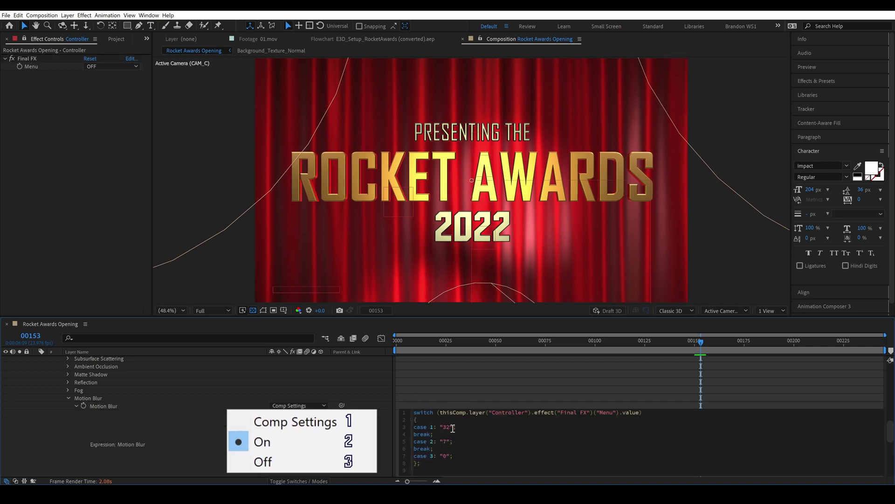
pyautogui.doubleClick(452, 428)
pyautogui.write('2')
pyautogui.press('Down')
pyautogui.press('Down')
pyautogui.press('Down')
pyautogui.press('Down')
pyautogui.press('BackSpace')
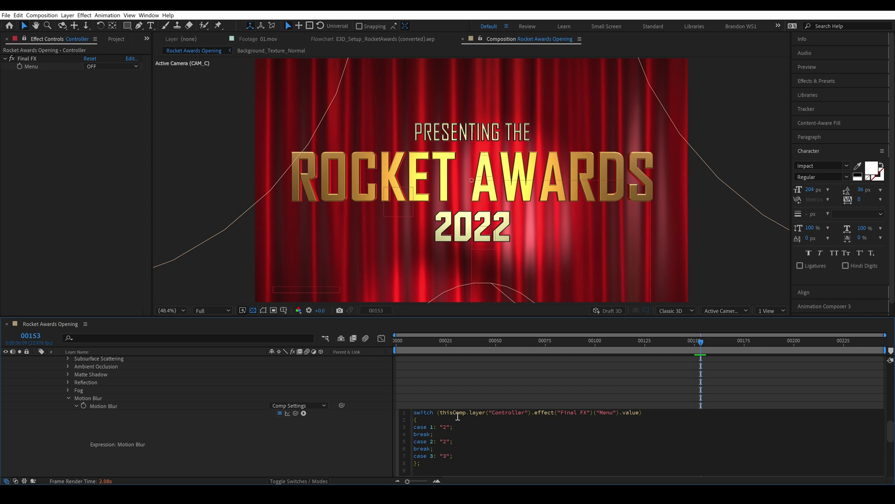
# Commit the Motion Blur expression, then at frame 137 try the Menu at LQ, HQ and OFF.
pyautogui.click(463, 398)
pyautogui.click(671, 345)
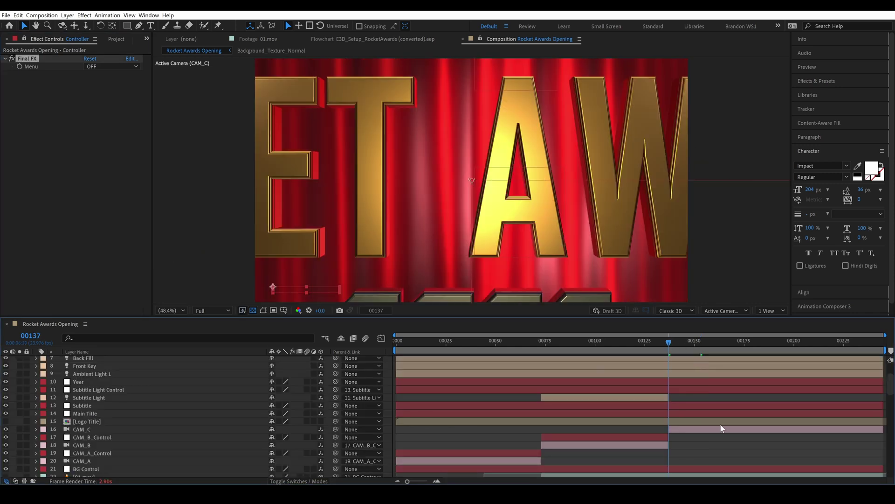
pyautogui.click(100, 65)
pyautogui.click(101, 85)
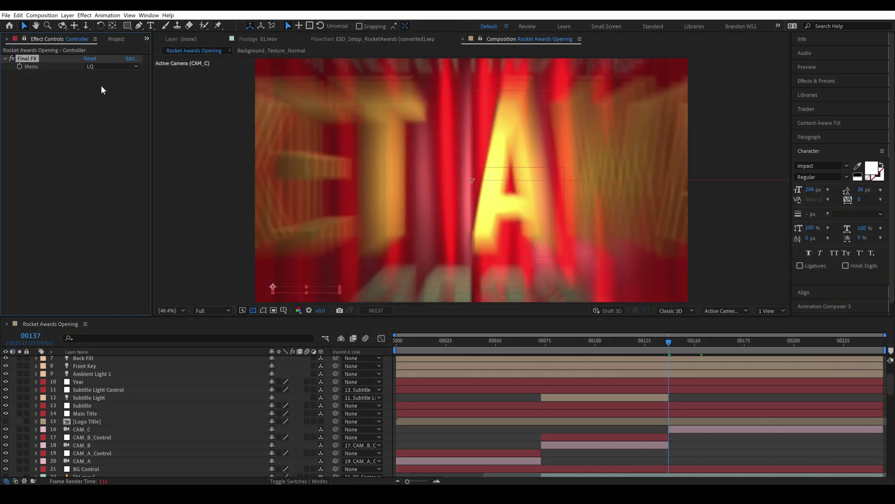
pyautogui.click(94, 65)
pyautogui.click(102, 73)
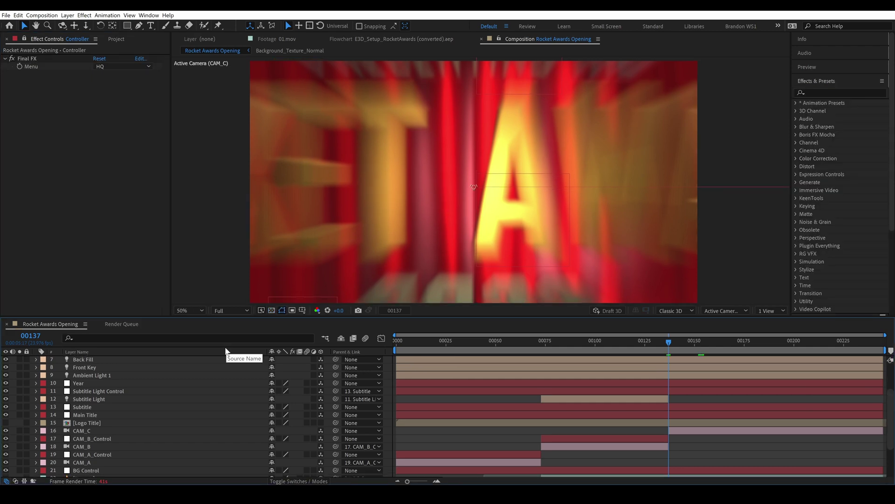
pyautogui.click(111, 67)
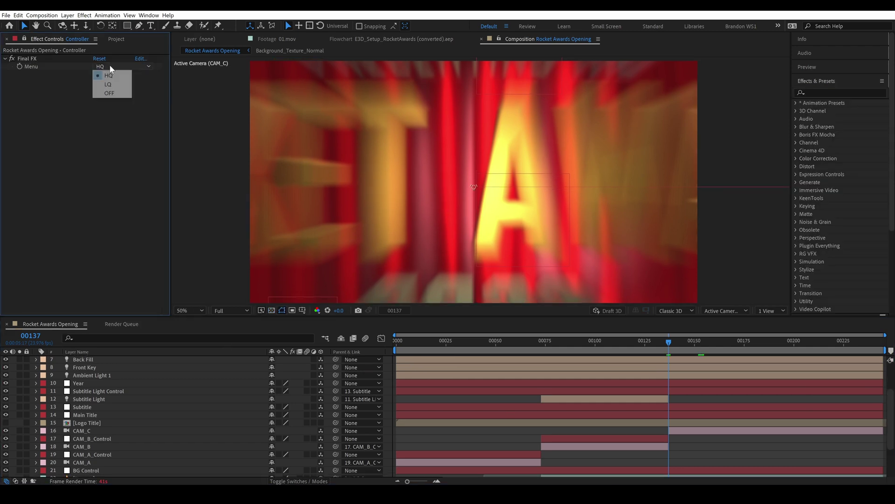
pyautogui.click(109, 93)
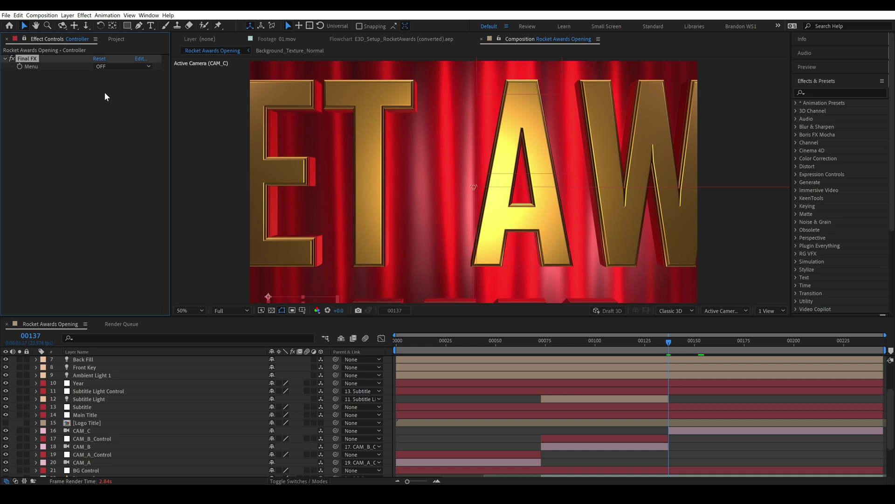
# Inspect the E3D layer's Multisampling values, leave it at 16, and start an expression on it.
pyautogui.scroll(-3, 162, 445)
pyautogui.click(36, 433)
pyautogui.scroll(-5, 89, 436)
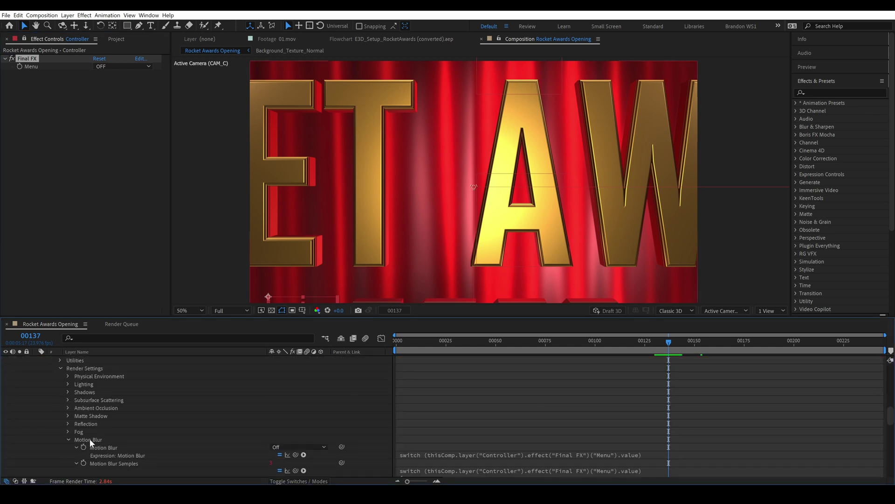
pyautogui.click(90, 427)
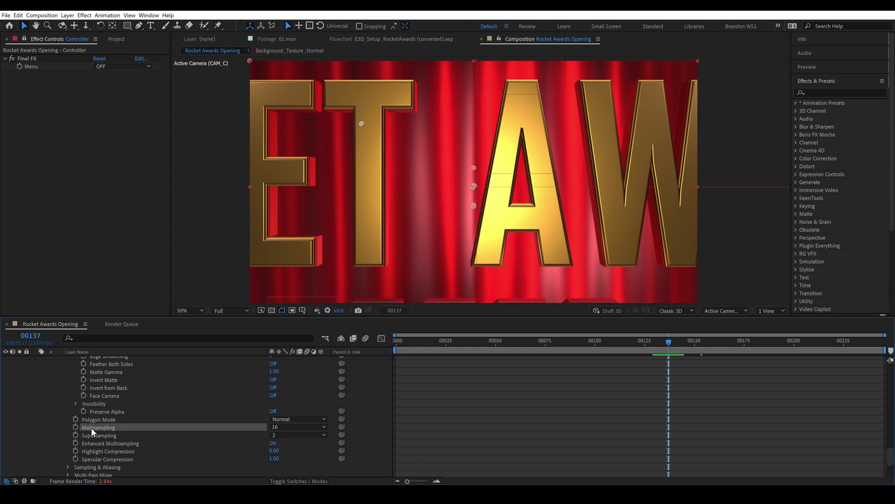
pyautogui.click(292, 426)
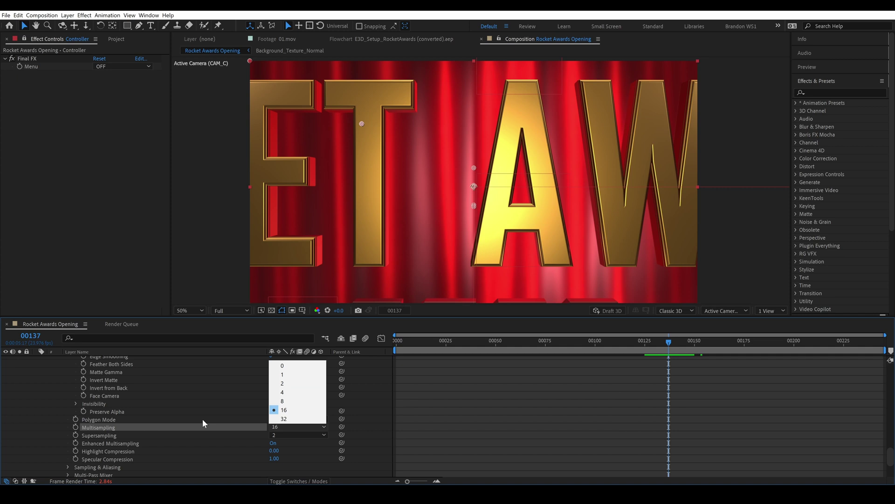
pyautogui.click(138, 429)
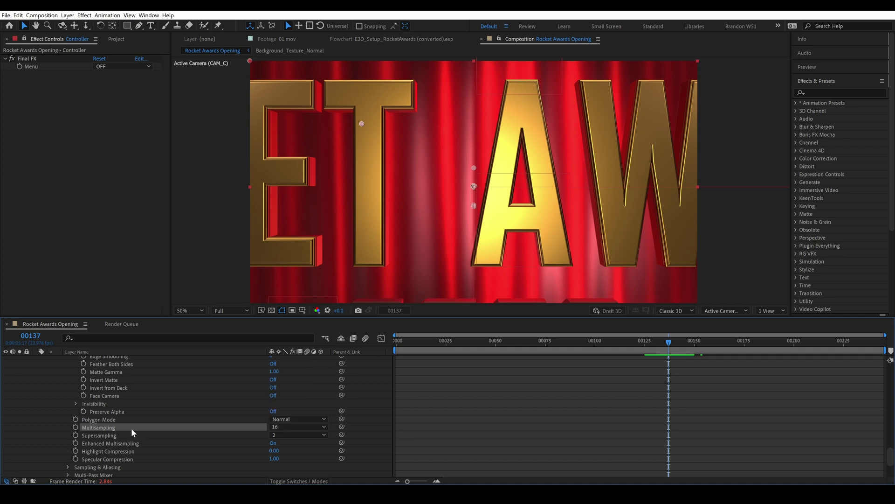
pyautogui.keyDown('alt'); pyautogui.click(75, 427); pyautogui.keyUp('alt')
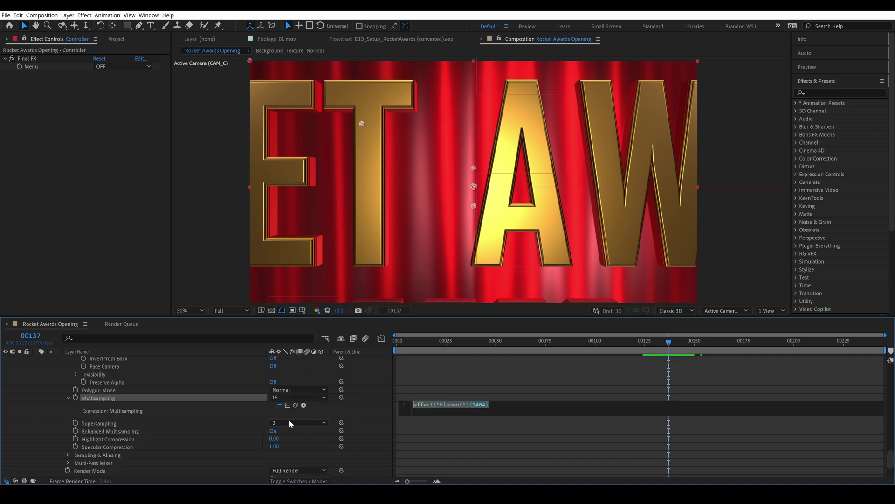
# Paste the switch expression into Multisampling with cases 6, 5 and 3, and commit it.
pyautogui.write('switch (thisComp.layer("Controller").effect("Final FX")("Menu").value) { case 1: "4"; break; case 2: "7"; break; case 3: "0"; };')
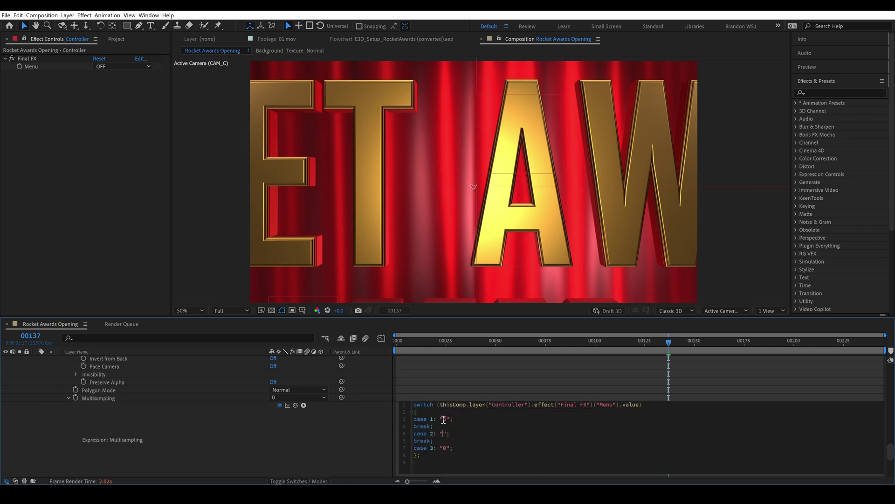
pyautogui.write('5')
pyautogui.press('Down')
pyautogui.press('Down')
pyautogui.press('BackSpace')
pyautogui.click(699, 375)
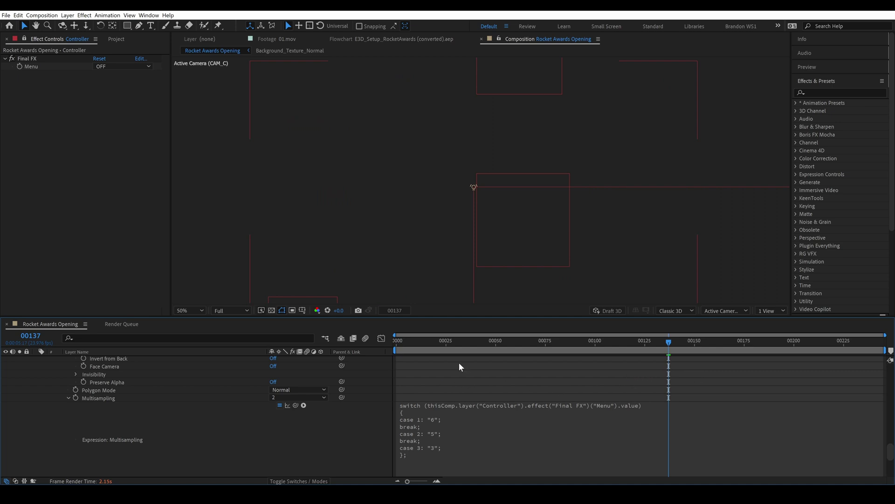
# Test the Menu at LQ, HQ and OFF, then move the time to frame 00167.
pyautogui.click(148, 66)
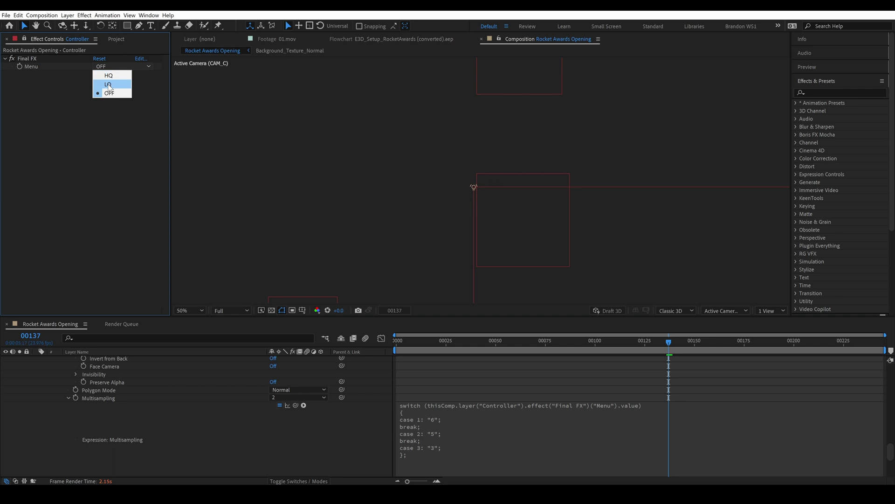
pyautogui.click(108, 85)
pyautogui.press('capslock')
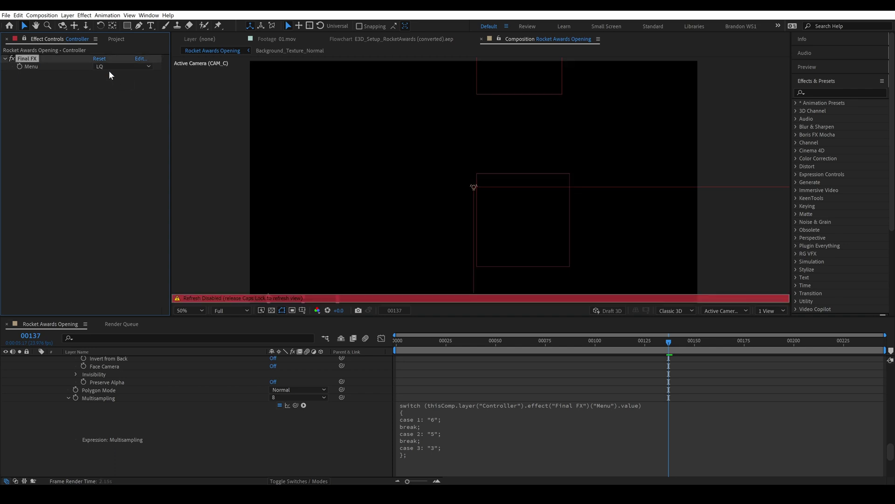
pyautogui.click(108, 68)
pyautogui.click(111, 76)
pyautogui.press('capslock')
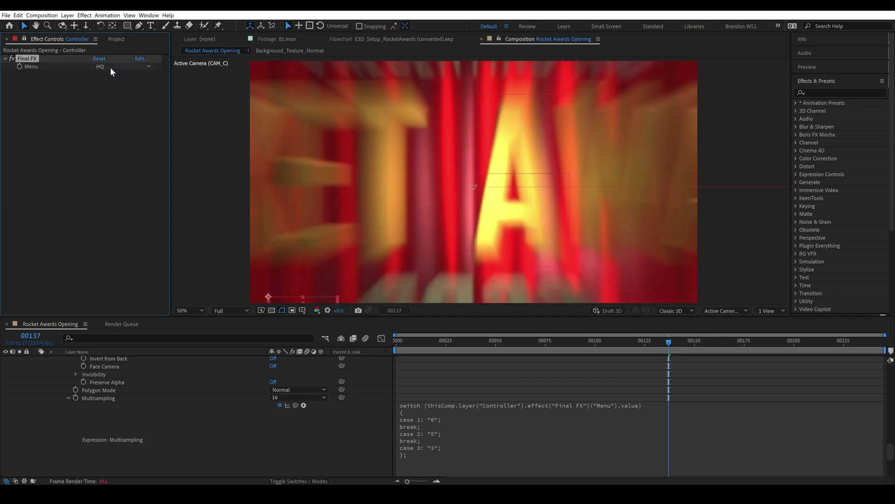
pyautogui.click(111, 67)
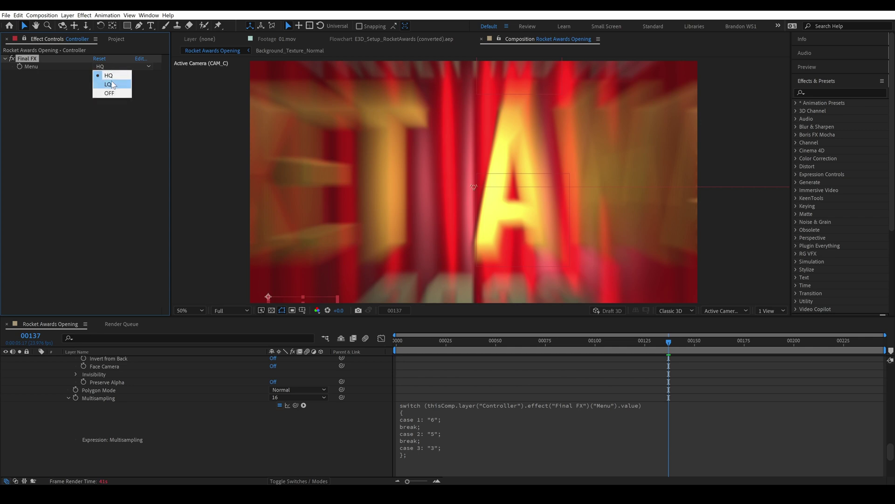
pyautogui.click(111, 93)
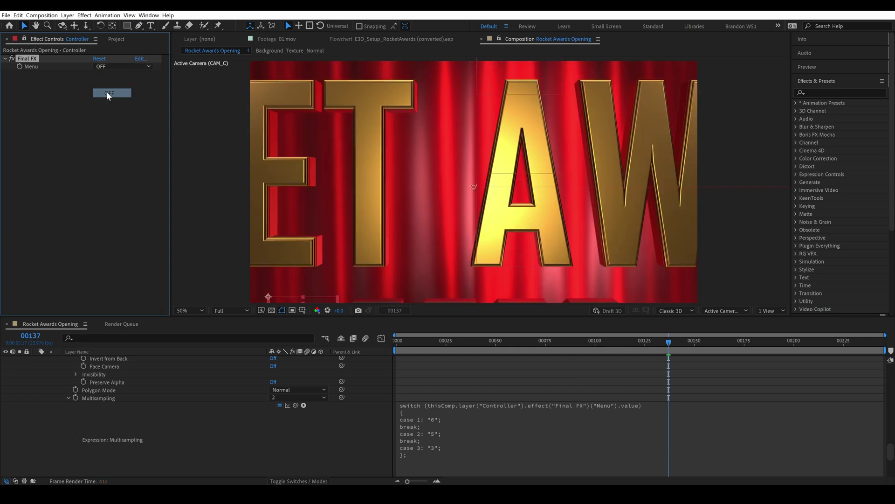
pyautogui.press('capslock')
pyautogui.moveTo(673, 345); pyautogui.dragTo(729, 346)
# Keep Render Mode on Full Render and give it the pasted Final FX Menu switch expression.
pyautogui.scroll(-4, 280, 423)
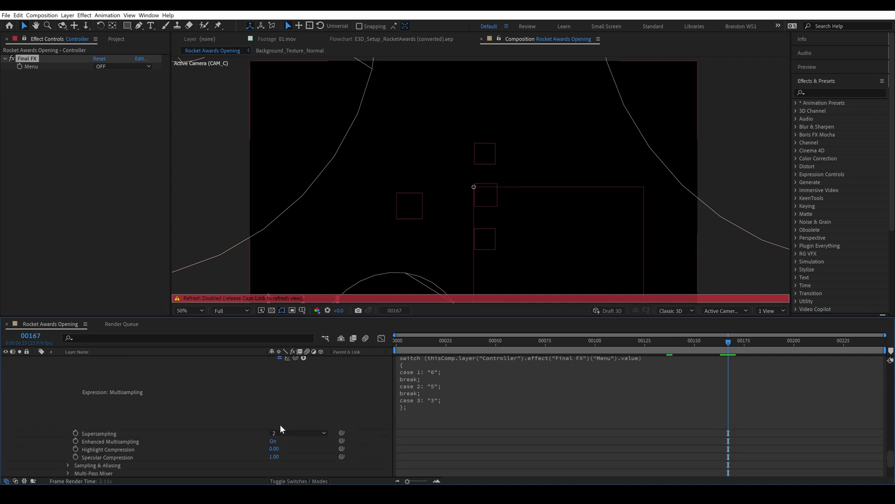
pyautogui.scroll(-3, 245, 426)
pyautogui.click(94, 431)
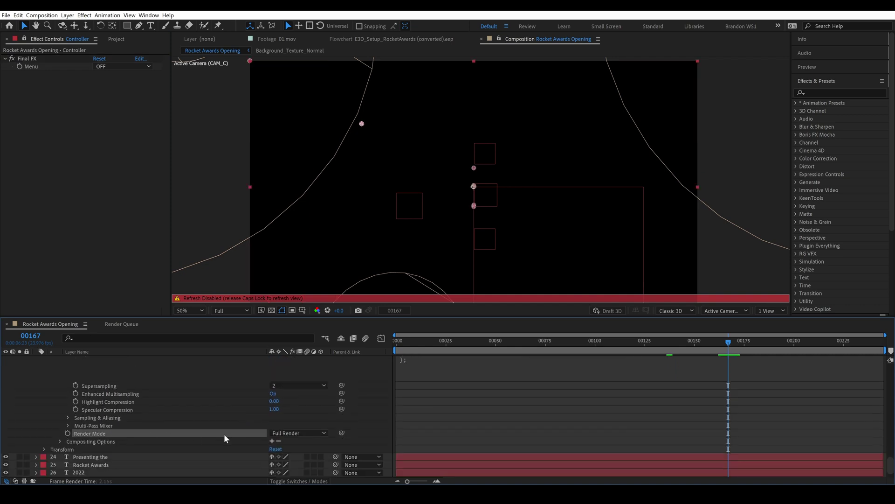
pyautogui.click(316, 435)
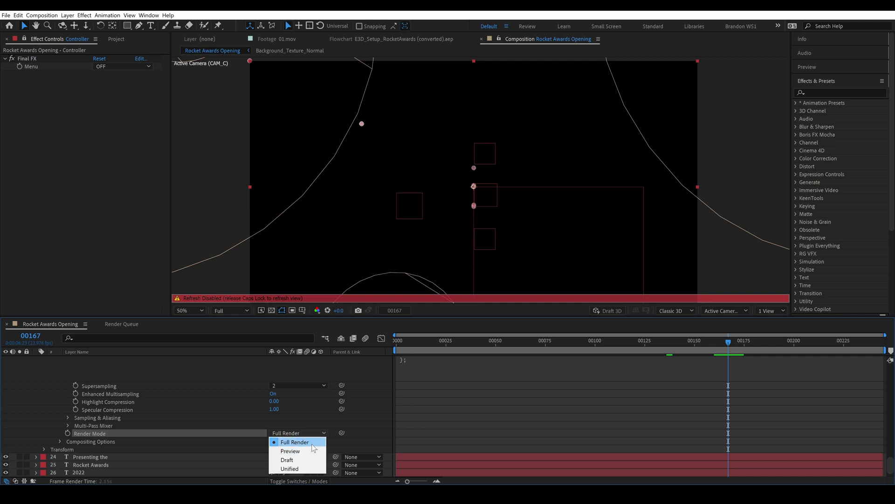
pyautogui.click(308, 443)
pyautogui.keyDown('alt'); pyautogui.click(68, 434); pyautogui.keyUp('alt')
pyautogui.press('capslock')
pyautogui.hotkey('ctrl', 'v')
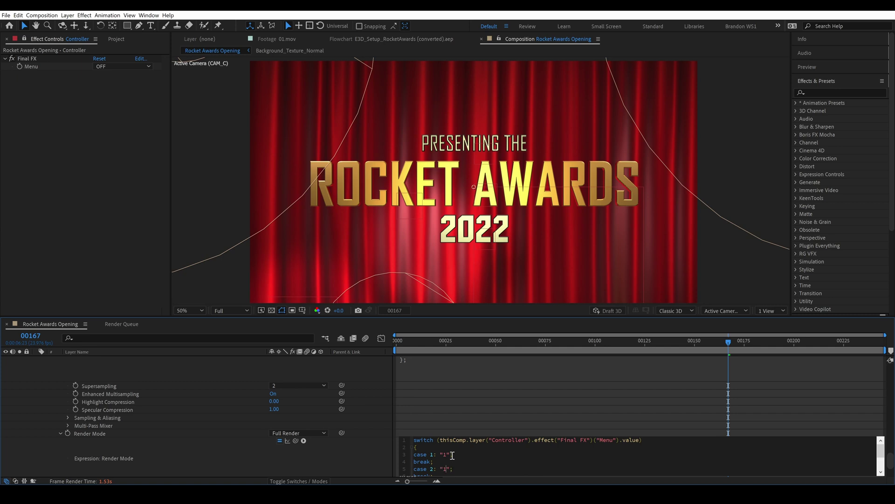
pyautogui.press('Down')
pyautogui.press('Down')
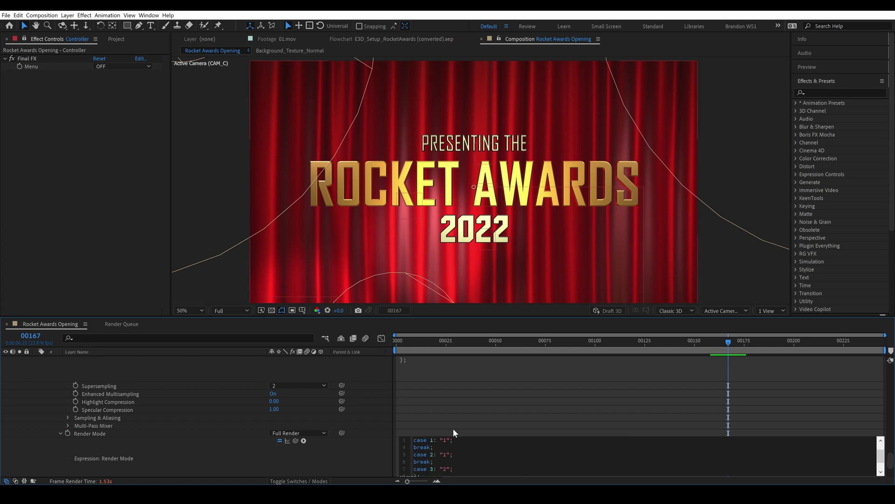
pyautogui.click(453, 427)
# Test the Controller Menu at LQ, HQ and back to OFF.
pyautogui.scroll(-1, 453, 421)
pyautogui.press('capslock')
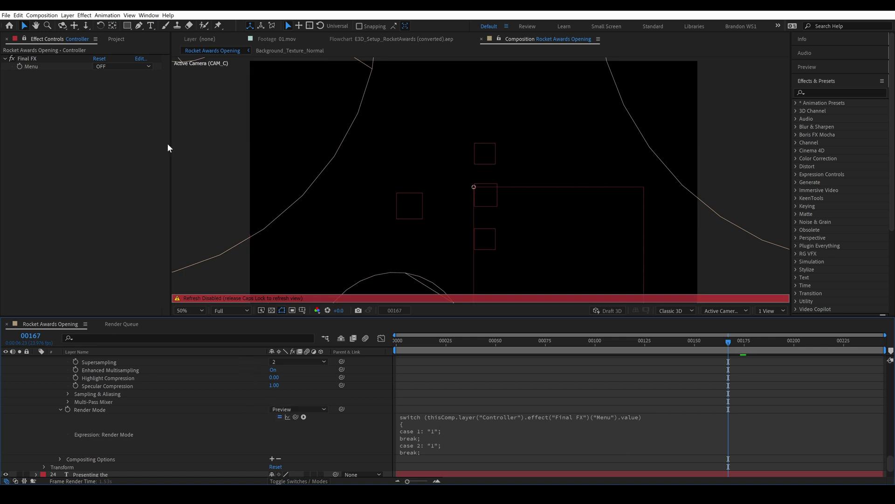
pyautogui.click(109, 66)
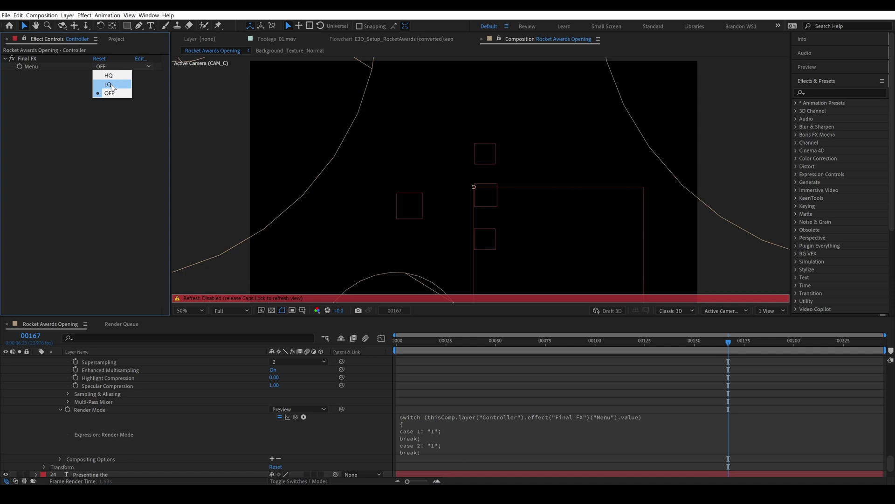
pyautogui.click(110, 80)
pyautogui.click(113, 69)
pyautogui.click(110, 73)
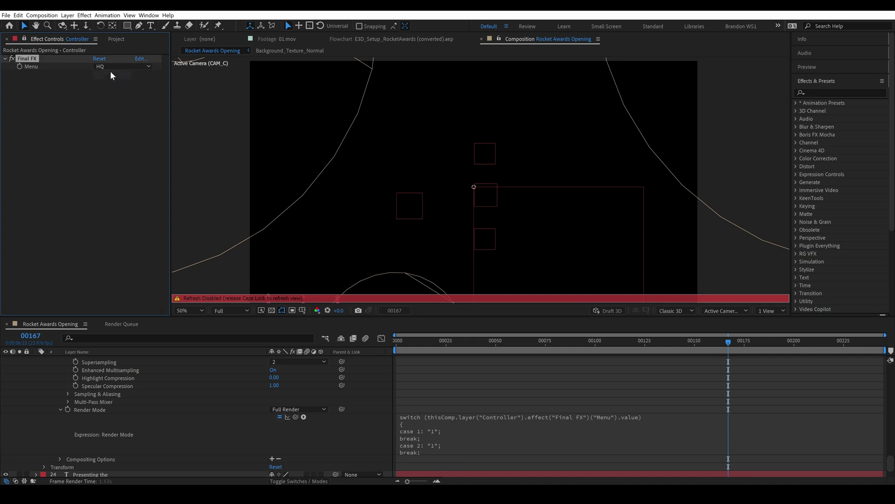
pyautogui.click(111, 68)
pyautogui.click(109, 92)
# Replace the CAM_C camera's Blur Level expression with the pasted switch expression.
pyautogui.scroll(5, 415, 432)
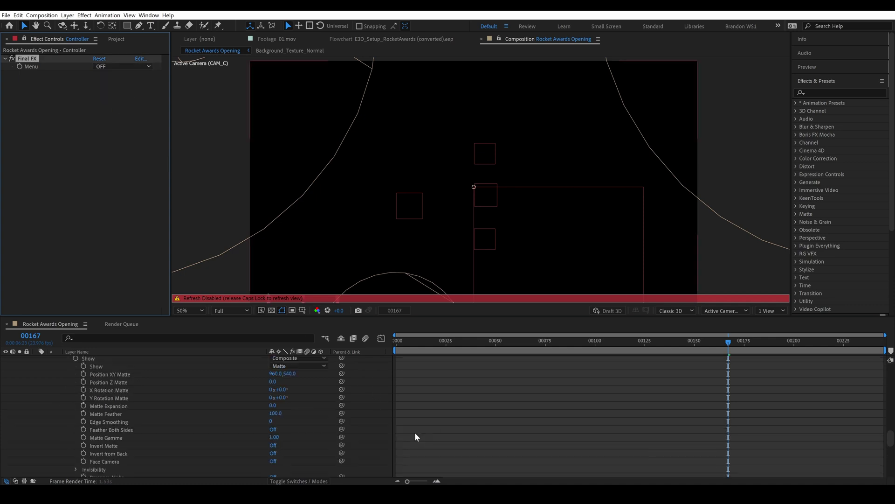
pyautogui.hotkey('ctrl', '`')
pyautogui.click(35, 407)
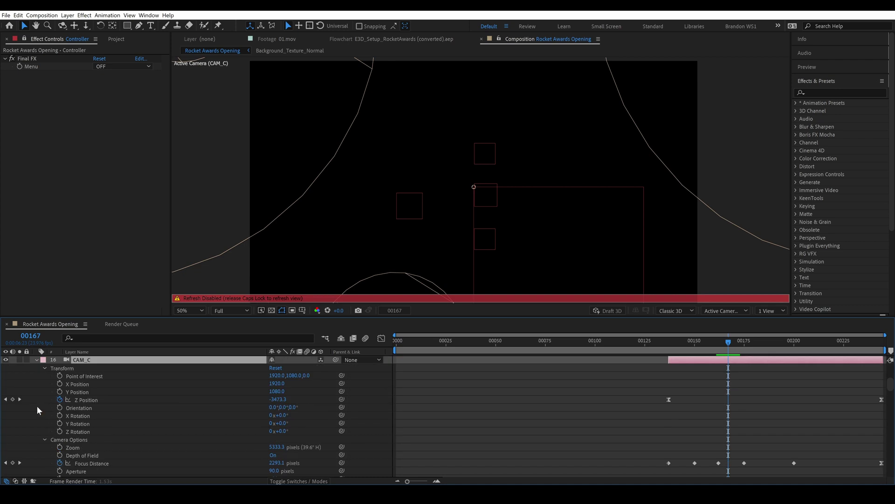
pyautogui.scroll(-1, 100, 410)
pyautogui.scroll(-2, 100, 410)
pyautogui.click(52, 414)
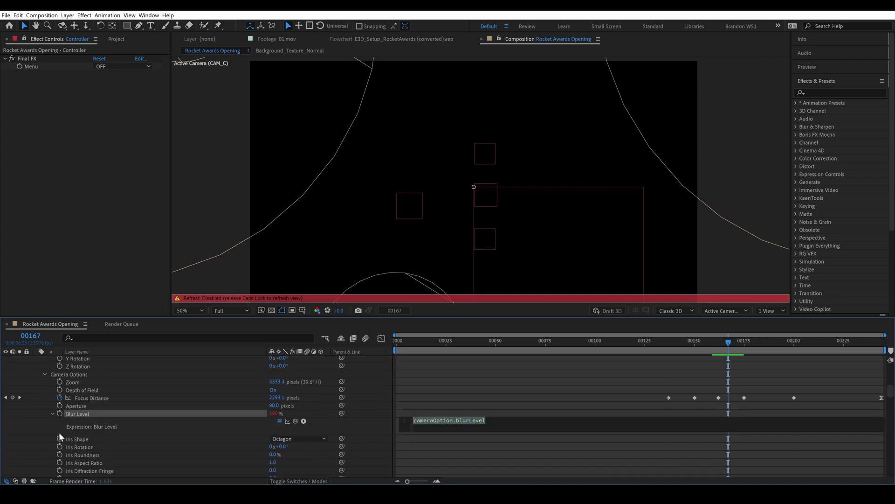
pyautogui.press('BackSpace')
pyautogui.write('switch (thisComp.layer("Controller").effect("Final FX")("Menu").value) { case 1: "32"; break; case 2: "7"; break; case 3: "0"; };')
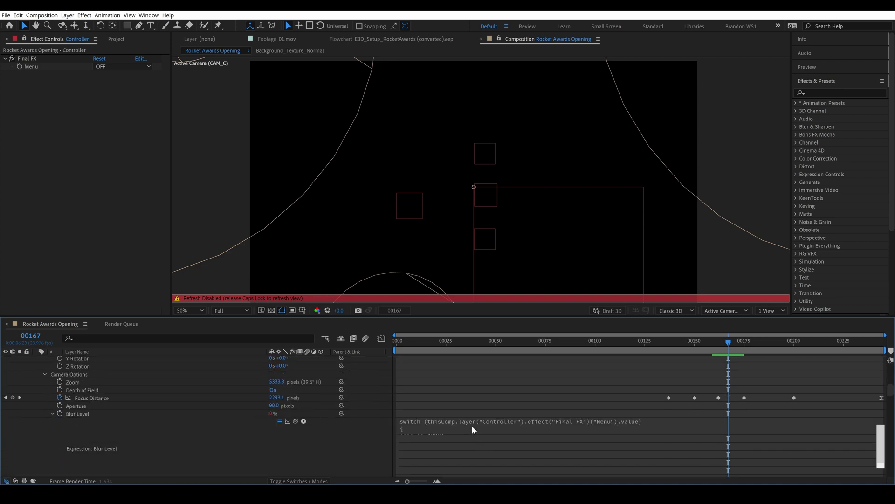
# Set the Blur Level cases to 100 for HQ and 40 for LQ, and commit.
pyautogui.click(452, 434)
pyautogui.press('BackSpace')
pyautogui.press('BackSpace')
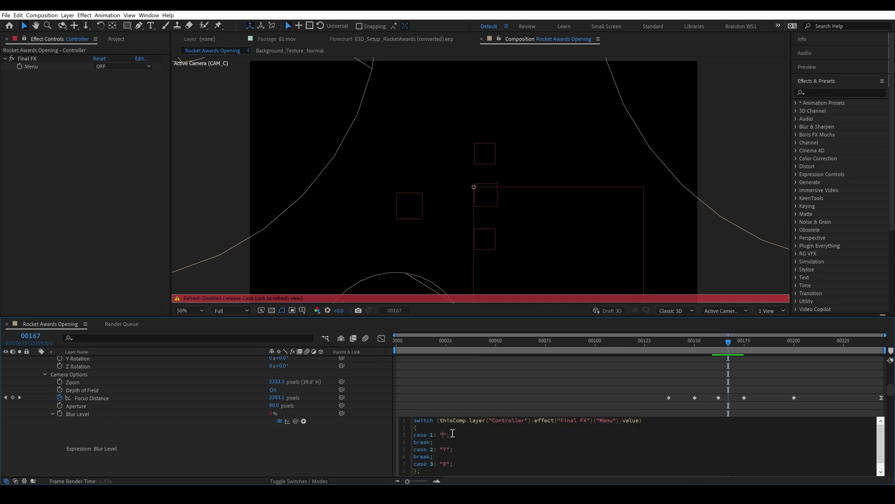
pyautogui.write('100')
pyautogui.click(449, 449)
pyautogui.press('BackSpace')
pyautogui.write('40')
pyautogui.click(491, 402)
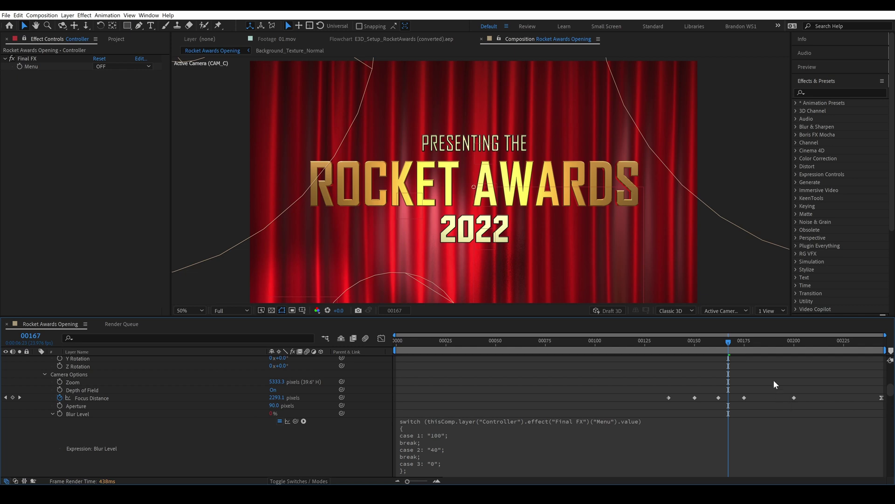
# Create a WARNING paragraph text in the frame's lower right at about 213 px.
pyautogui.press('u')
pyautogui.hotkey('ctrl', 't')
pyautogui.moveTo(638, 267); pyautogui.dragTo(692, 296)
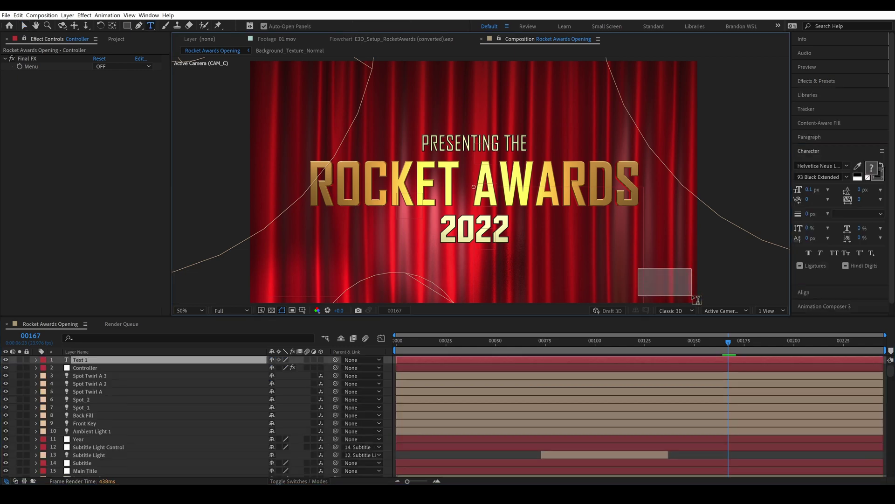
pyautogui.write('WARNING')
pyautogui.moveTo(810, 189); pyautogui.dragTo(885, 186)
# Add the pasted switch expression to the WARNING layer's Source Text.
pyautogui.click(36, 360)
pyautogui.click(43, 369)
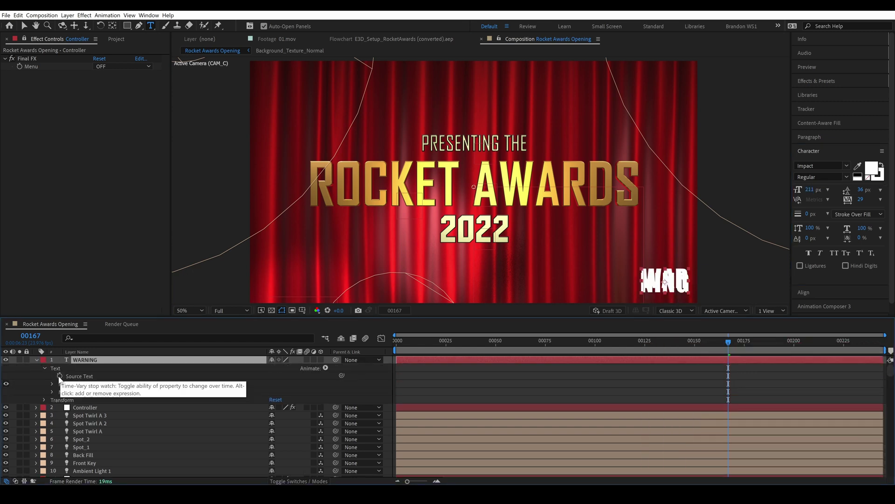
pyautogui.keyDown('alt'); pyautogui.click(59, 376); pyautogui.keyUp('alt')
pyautogui.hotkey('ctrl', 'v')
pyautogui.click(373, 396)
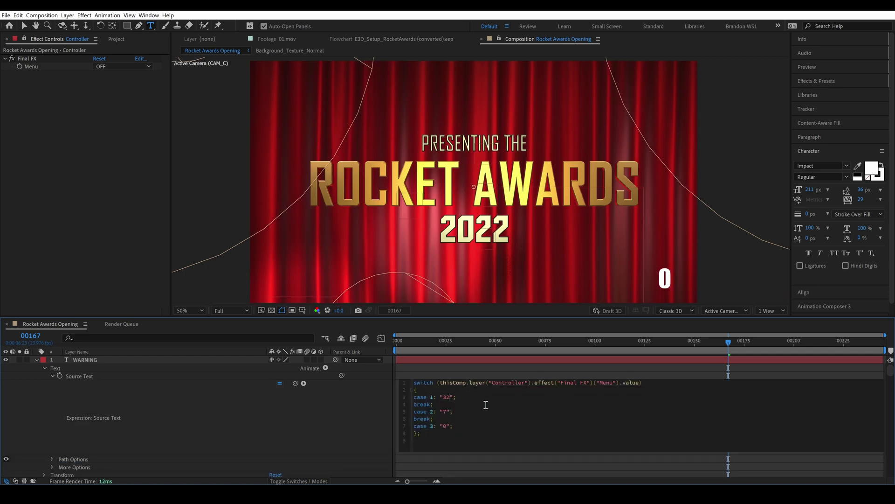
# Set the Source Text cases to empty for HQ, "LQ" and "OFF", and commit.
pyautogui.press('BackSpace')
pyautogui.press('BackSpace')
pyautogui.press('Down')
pyautogui.press('End')
pyautogui.press('Left')
pyautogui.press('Left')
pyautogui.press('BackSpace')
pyautogui.write('LQ')
pyautogui.press('Down')
pyautogui.press('Down')
pyautogui.press('End')
pyautogui.press('Left')
pyautogui.press('Left')
pyautogui.press('BackSpace')
pyautogui.write('QFF')
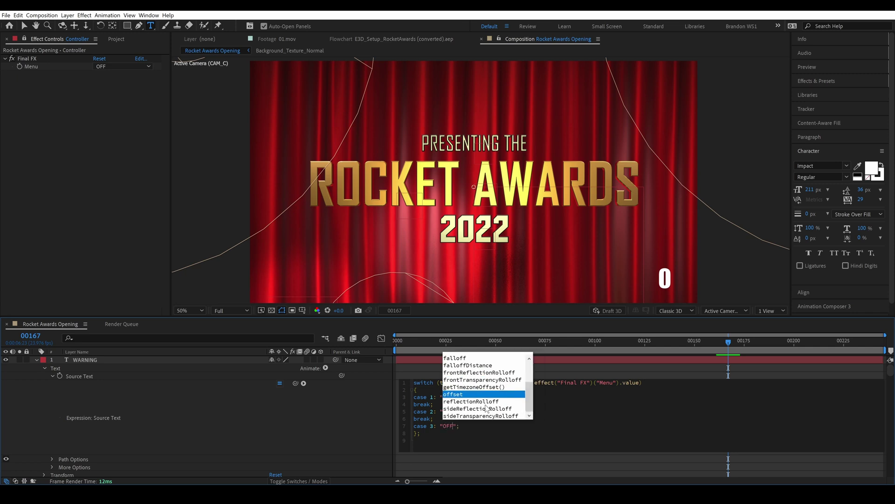
pyautogui.click(586, 375)
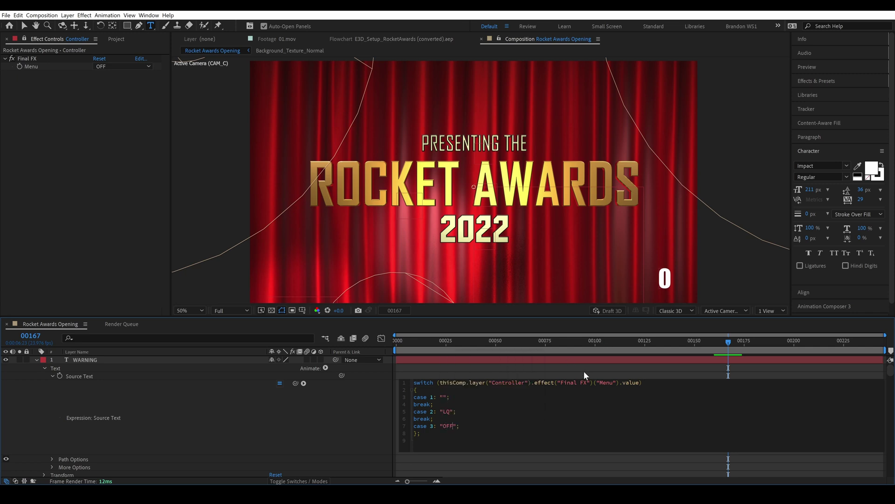
# Set the Menu to LQ, solo the WARNING layer, then switch the Menu to HQ.
pyautogui.click(123, 67)
pyautogui.click(111, 89)
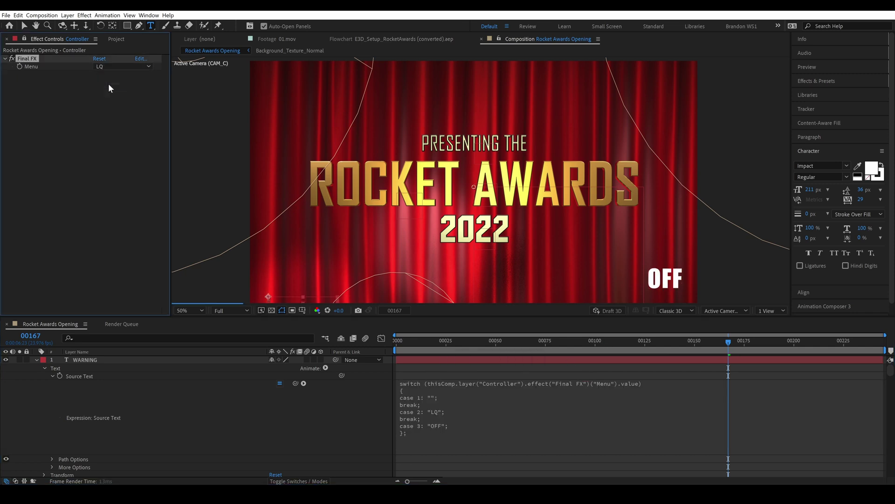
pyautogui.click(19, 360)
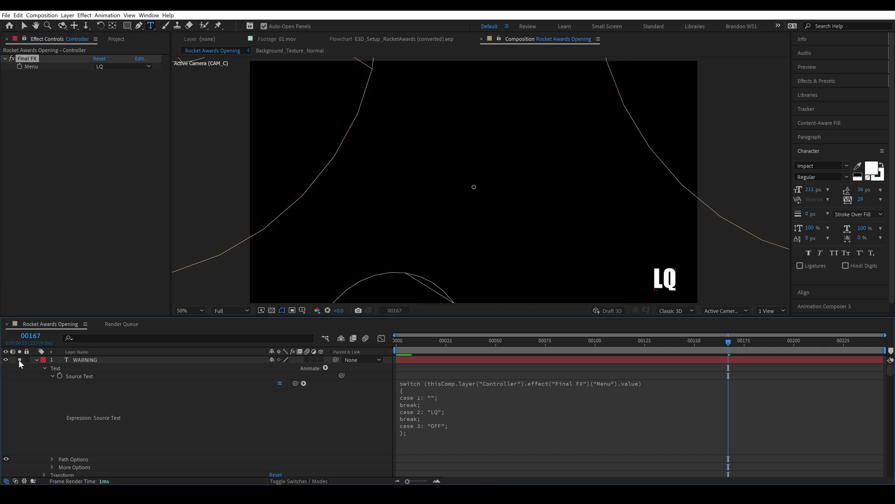
pyautogui.click(119, 66)
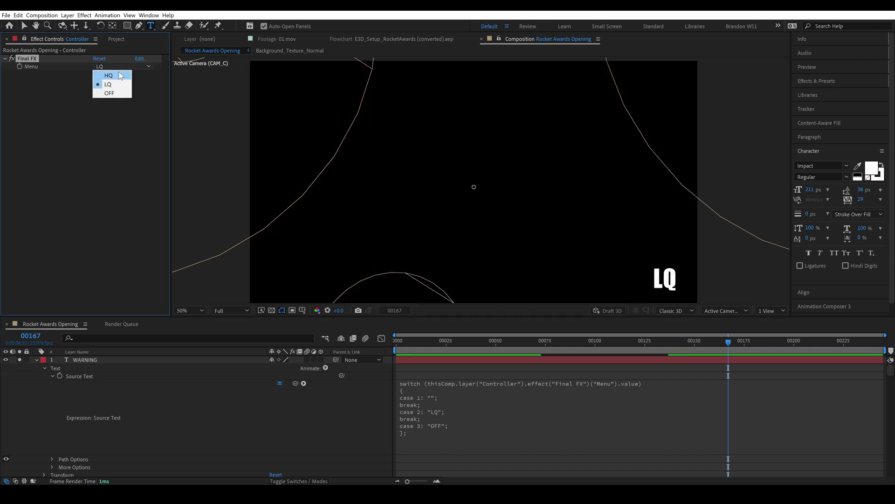
pyautogui.click(118, 74)
# Check the warning at LQ and OFF, unsolo the layer, and set the Menu to HQ.
pyautogui.click(116, 67)
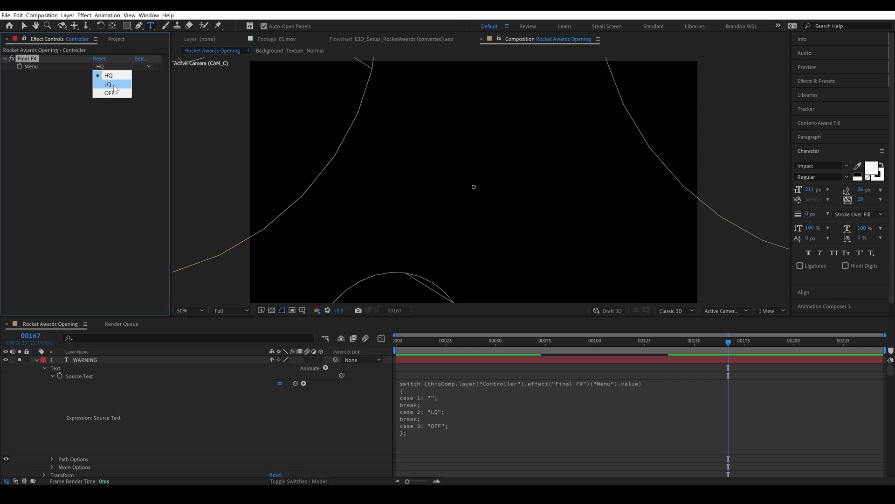
pyautogui.click(112, 82)
pyautogui.click(108, 67)
pyautogui.click(112, 90)
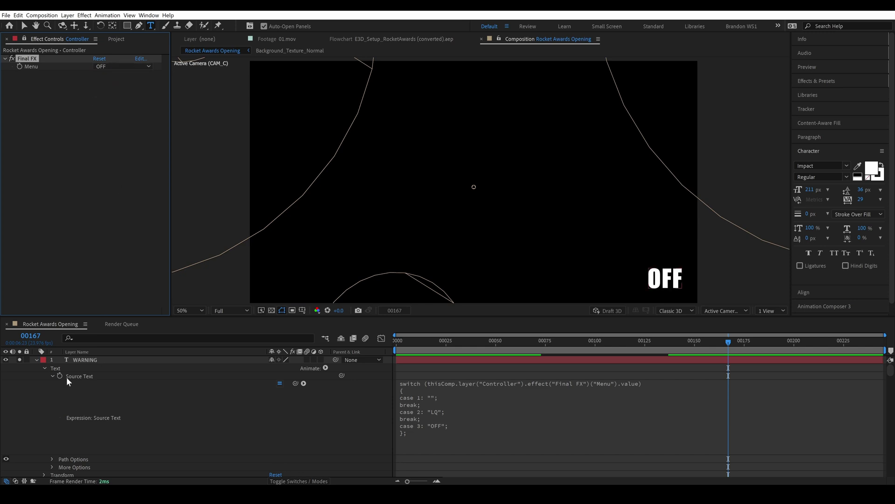
pyautogui.click(18, 358)
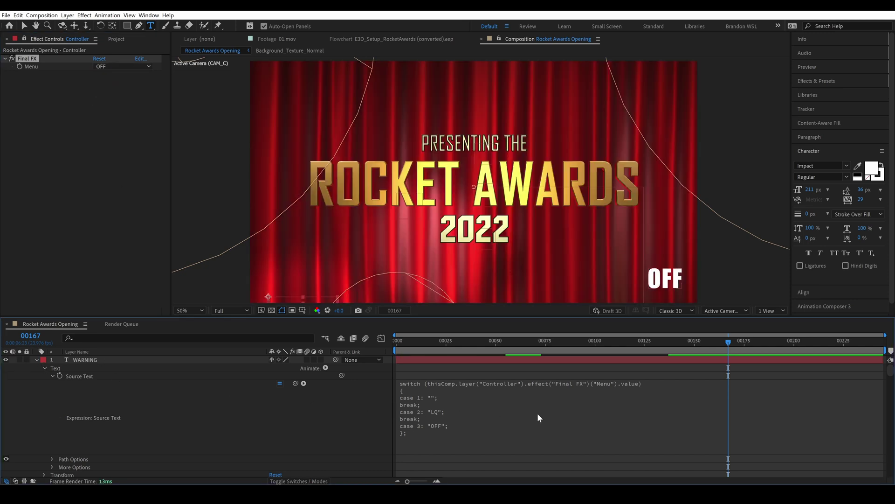
pyautogui.click(120, 67)
pyautogui.click(120, 77)
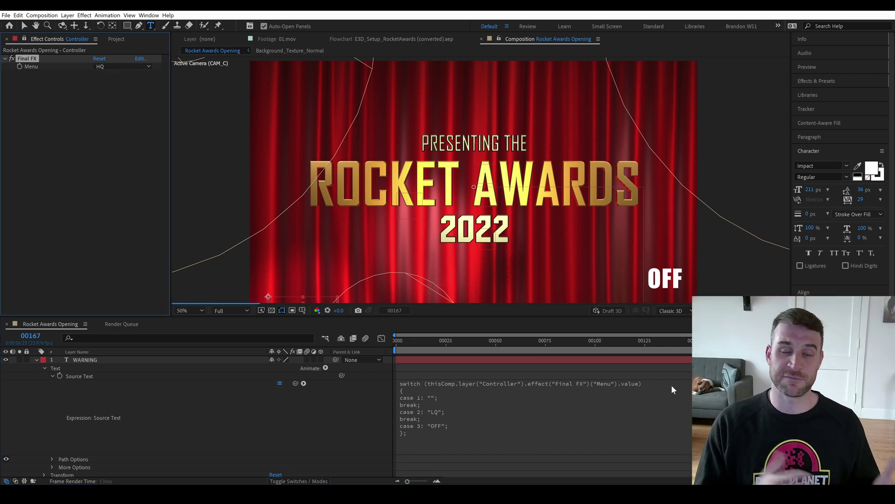